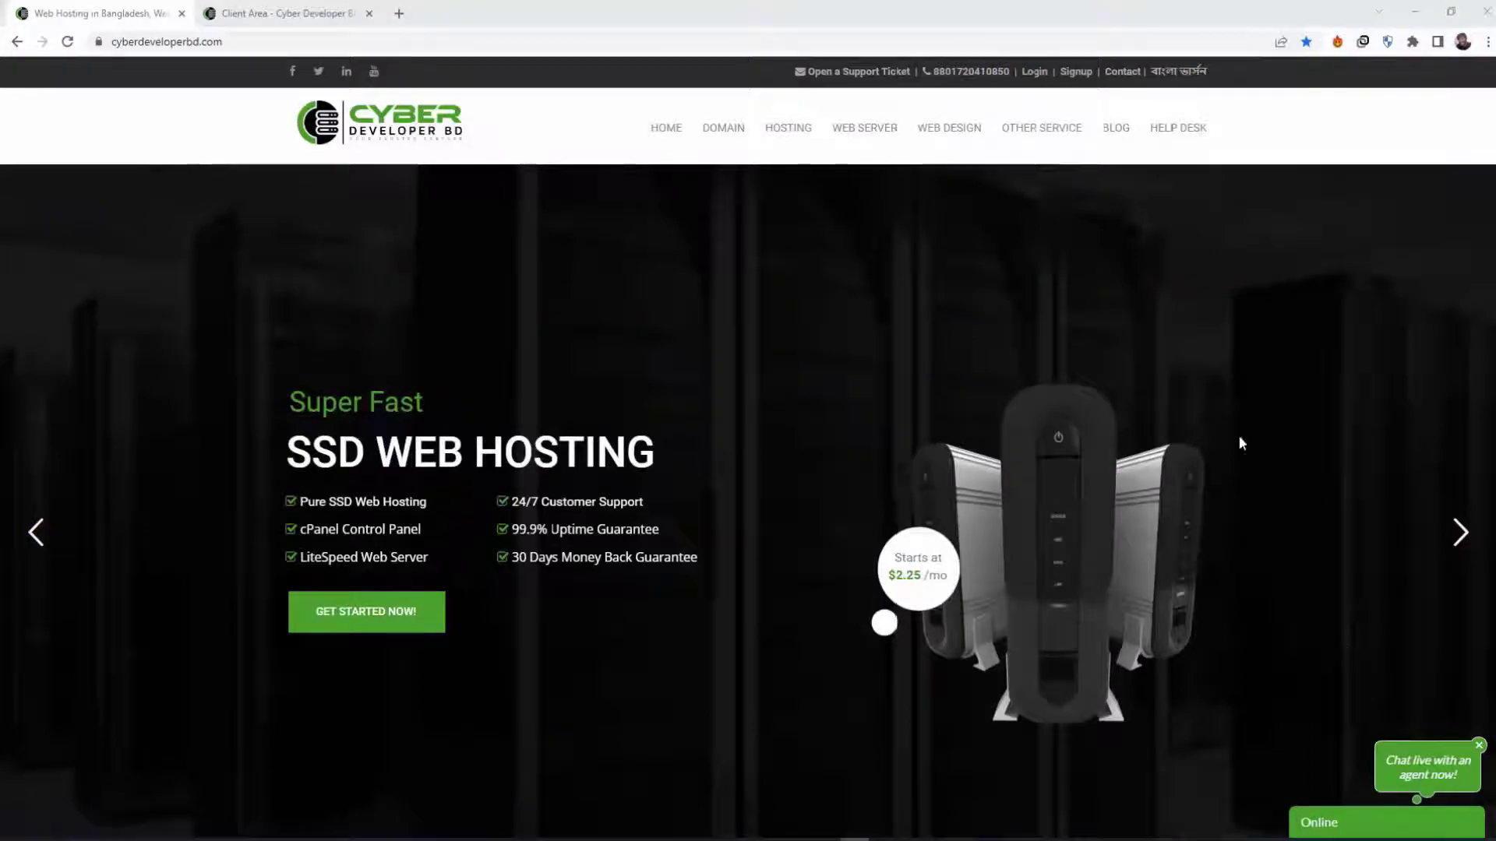
Step: Open cPanel for bddomainhosting.com from the client area and copy its primary domain name
{"action": "left_click", "coordinate": [300, 19]}
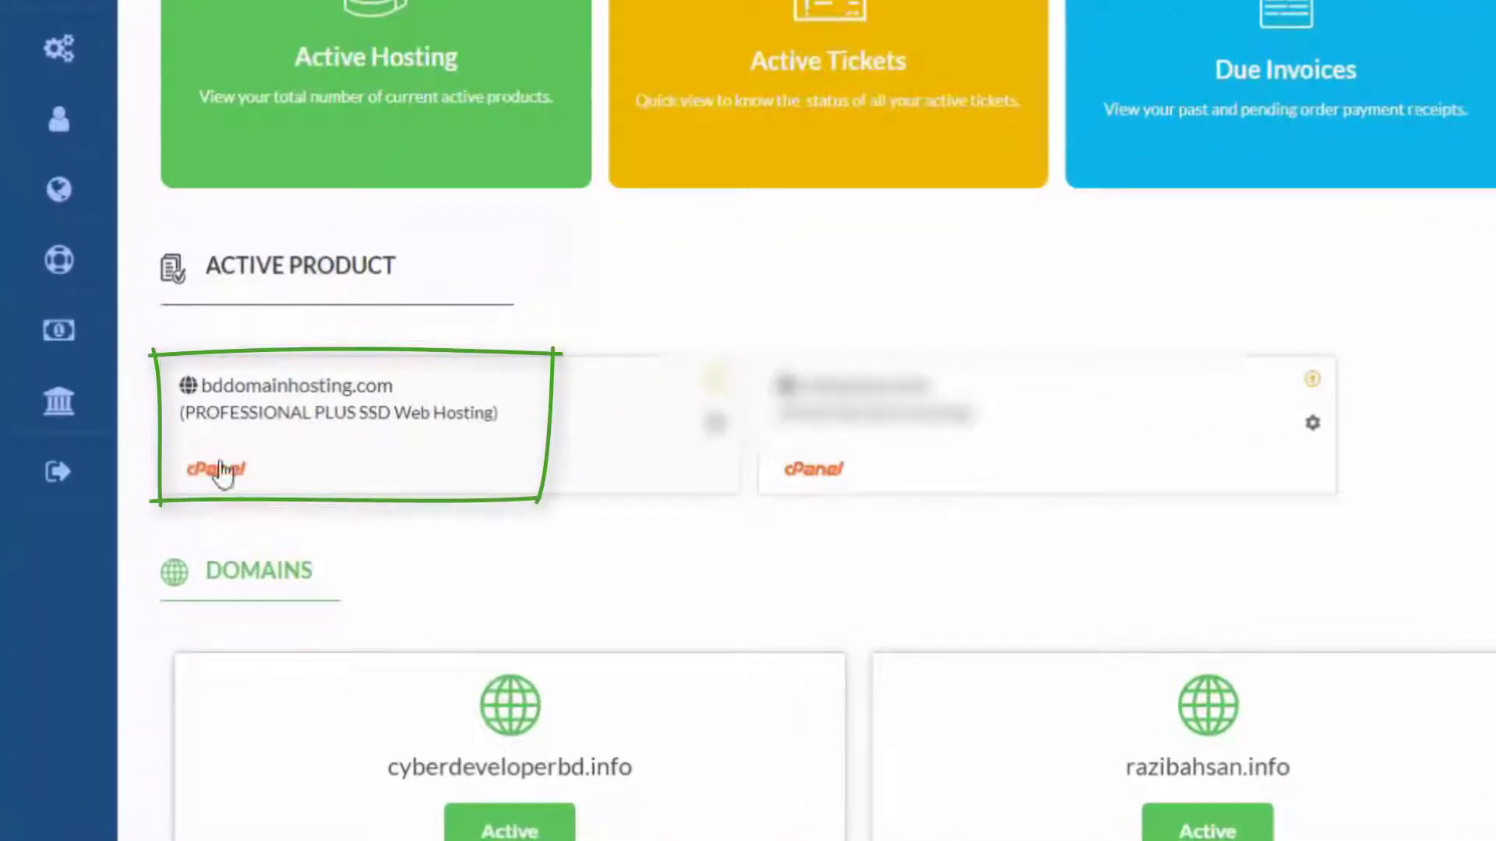
{"action": "left_click", "coordinate": [221, 470]}
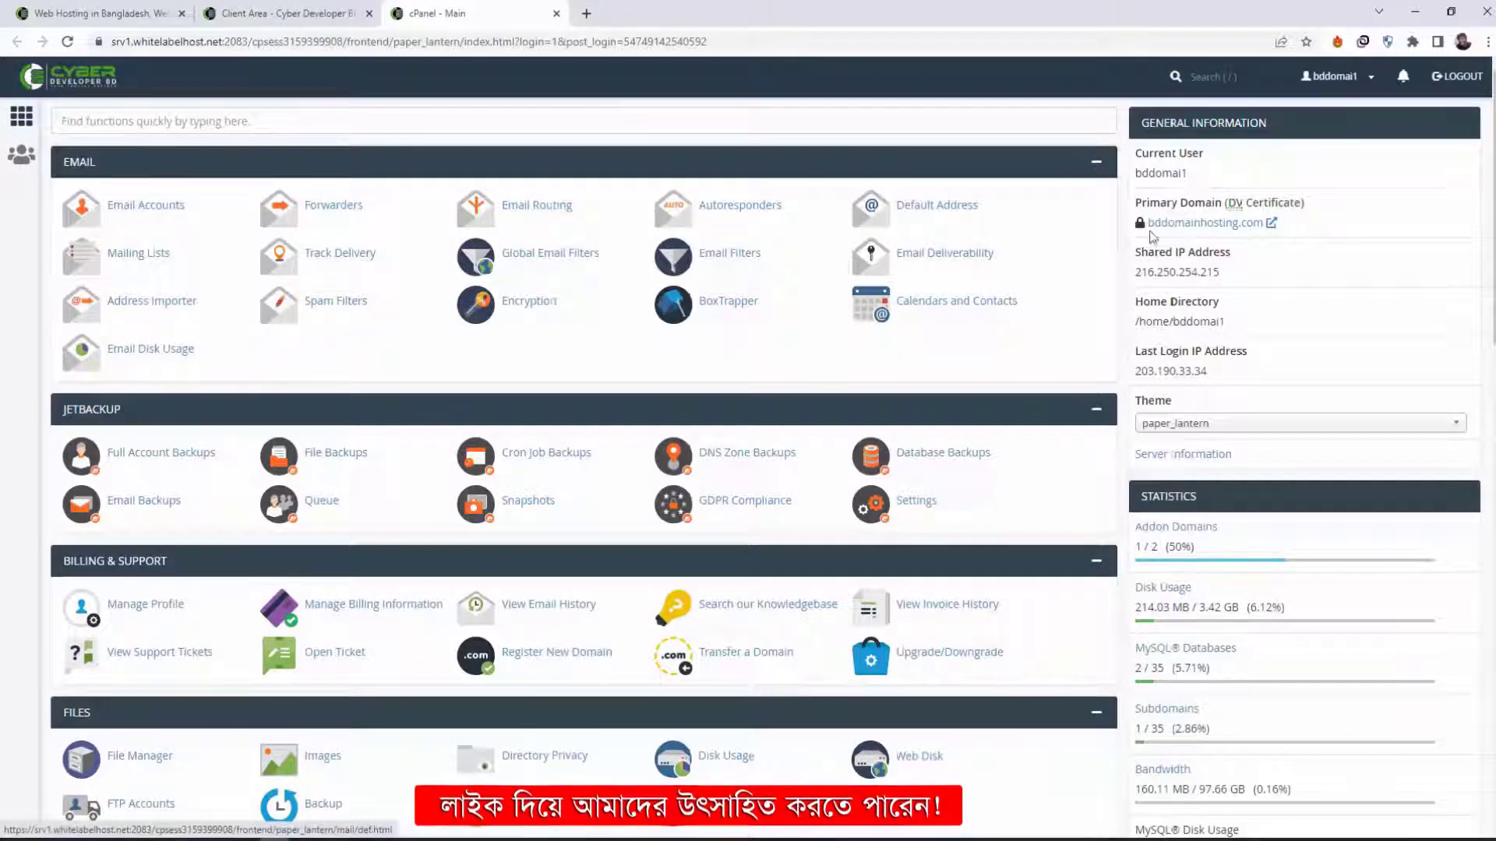
{"action": "left_click_drag", "start_coordinate": [1144, 224], "coordinate": [1278, 224]}
{"action": "key", "text": "ctrl+c"}
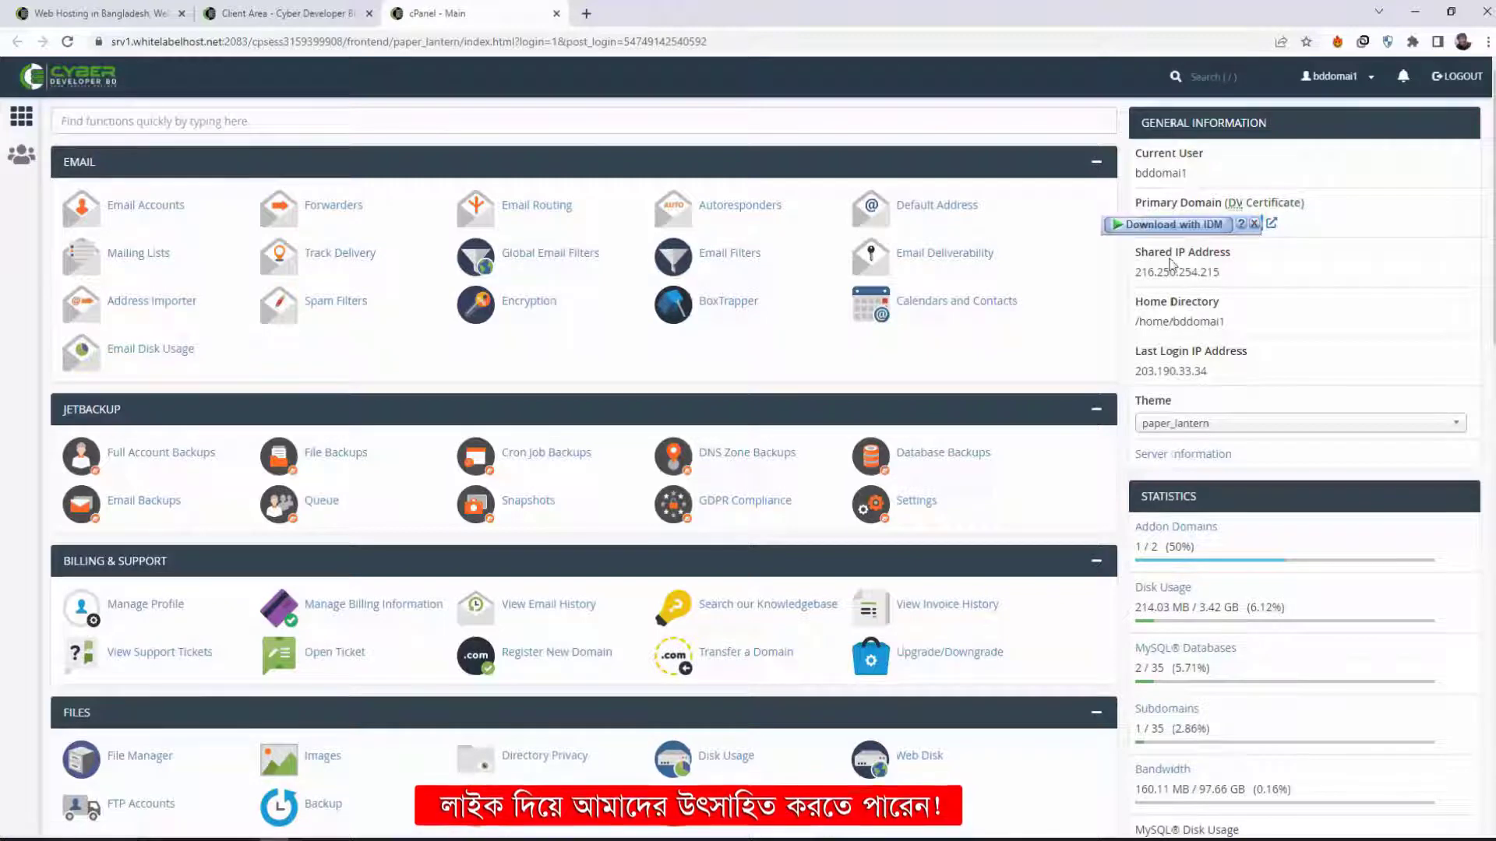
Step: Open bddomainhosting.com/wp/ in a new browser tab and look through the whole blog page
{"action": "left_click", "coordinate": [588, 11]}
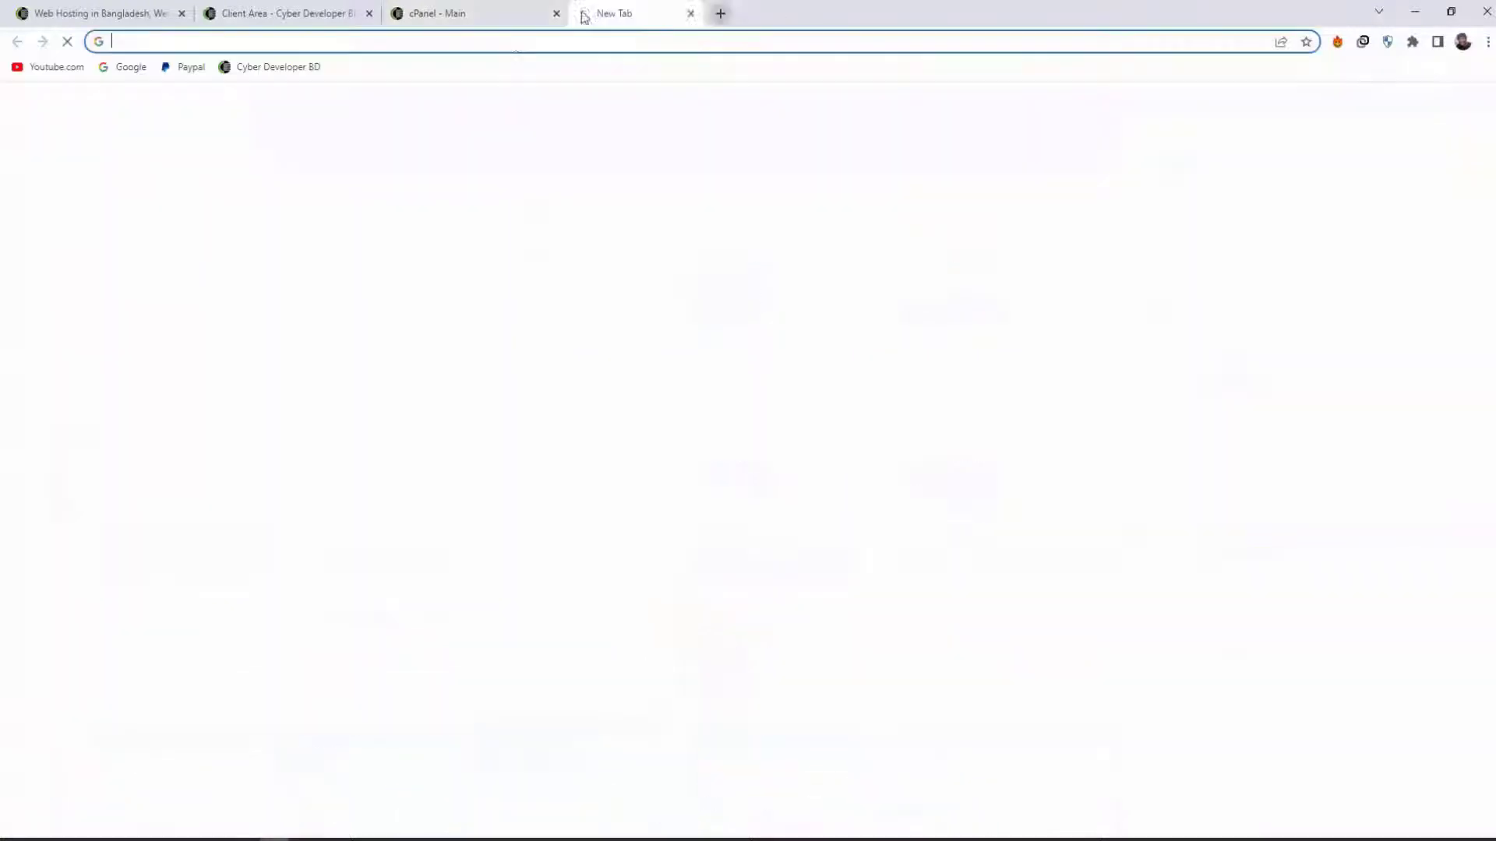
{"action": "key", "text": "ctrl+v"}
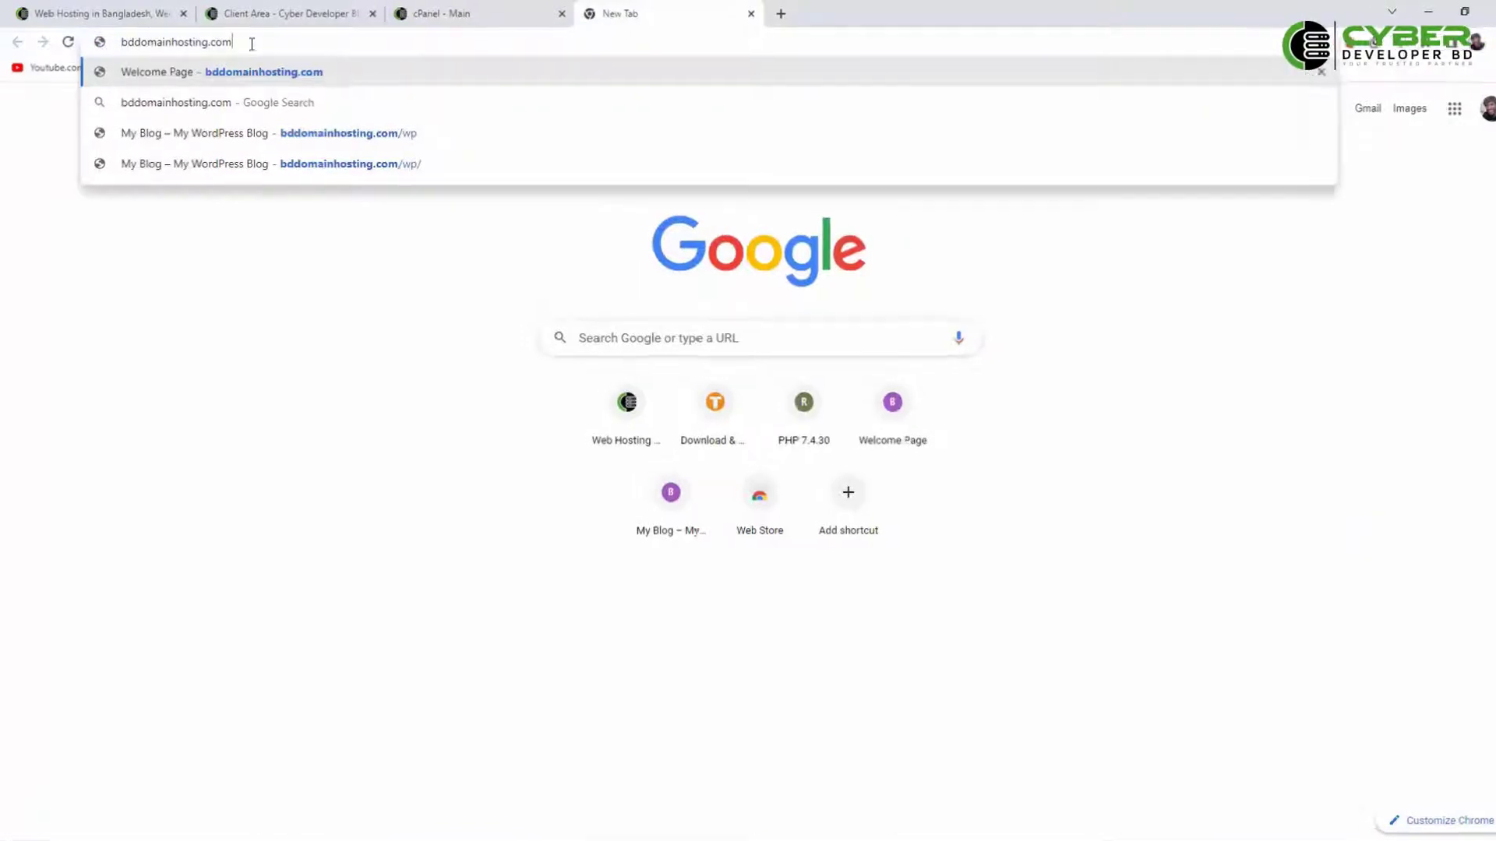
{"action": "left_click", "coordinate": [350, 166]}
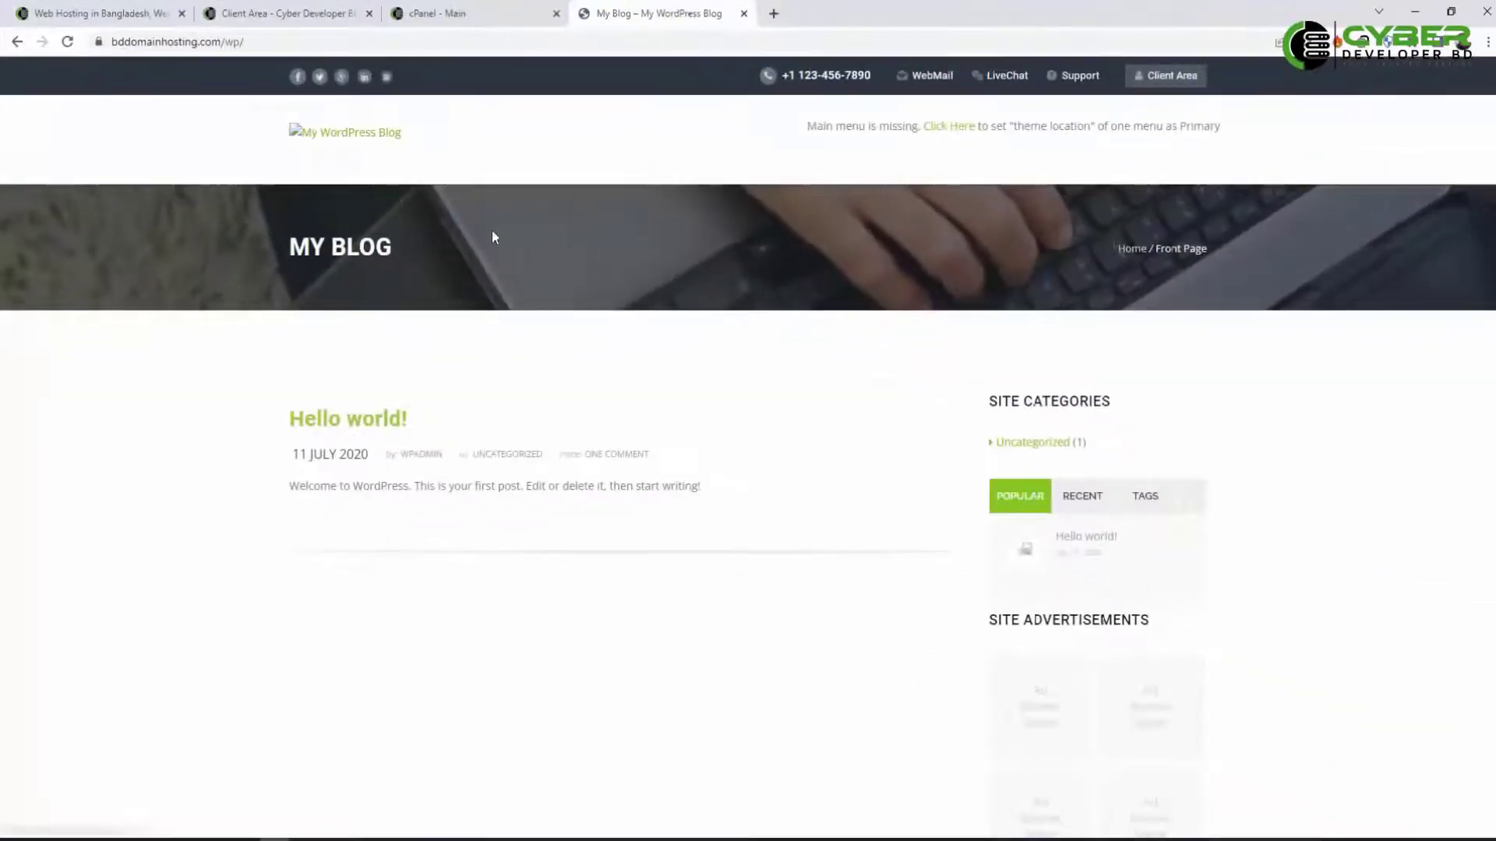
{"action": "scroll", "coordinate": [586, 355], "scroll_direction": "down", "scroll_amount": 8}
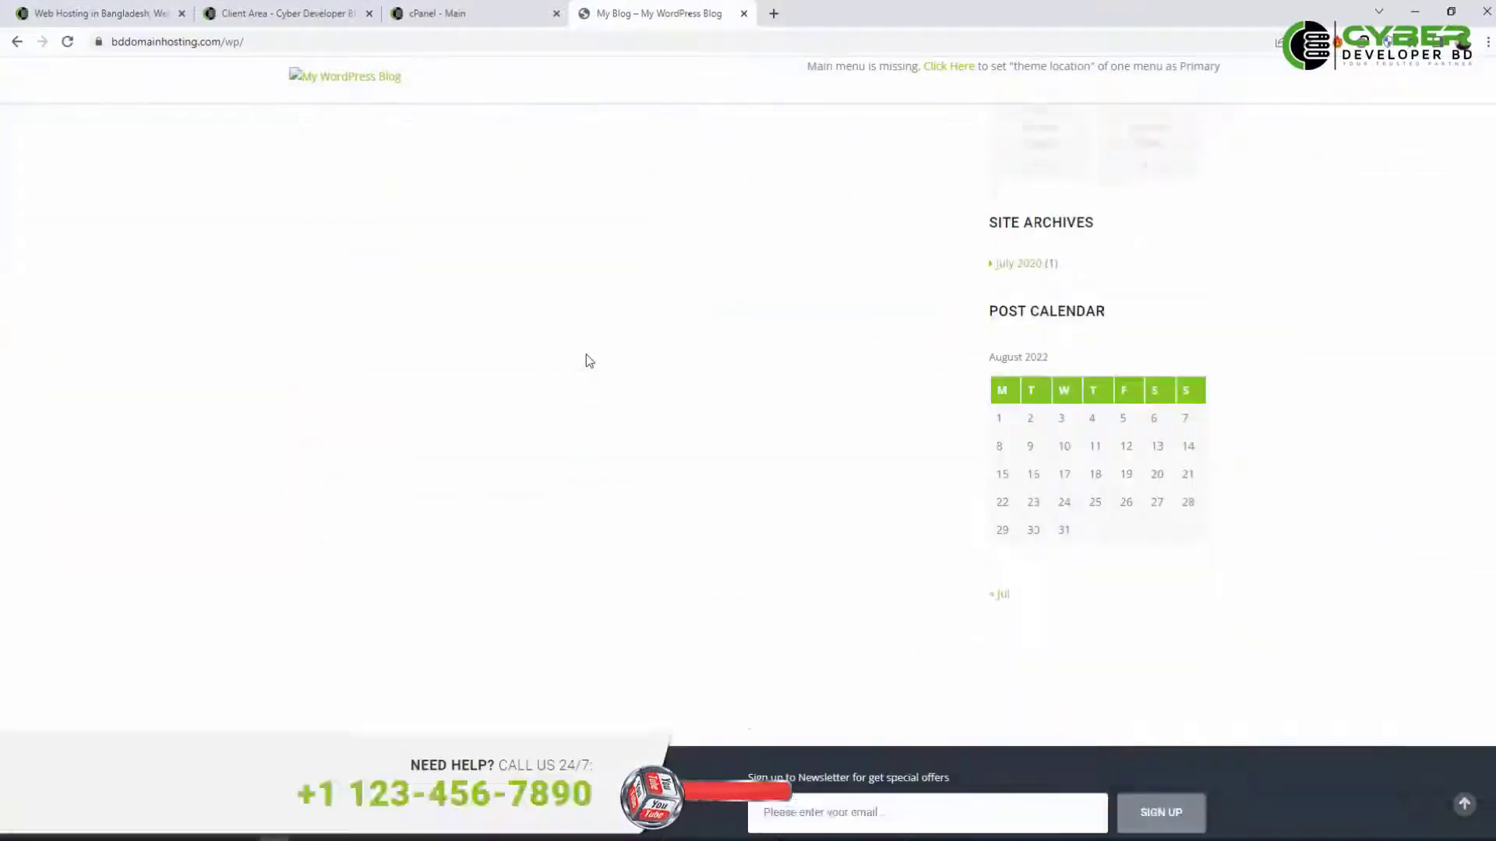
{"action": "scroll", "coordinate": [589, 361], "scroll_direction": "down", "scroll_amount": 3}
{"action": "scroll", "coordinate": [589, 361], "scroll_direction": "up", "scroll_amount": 12}
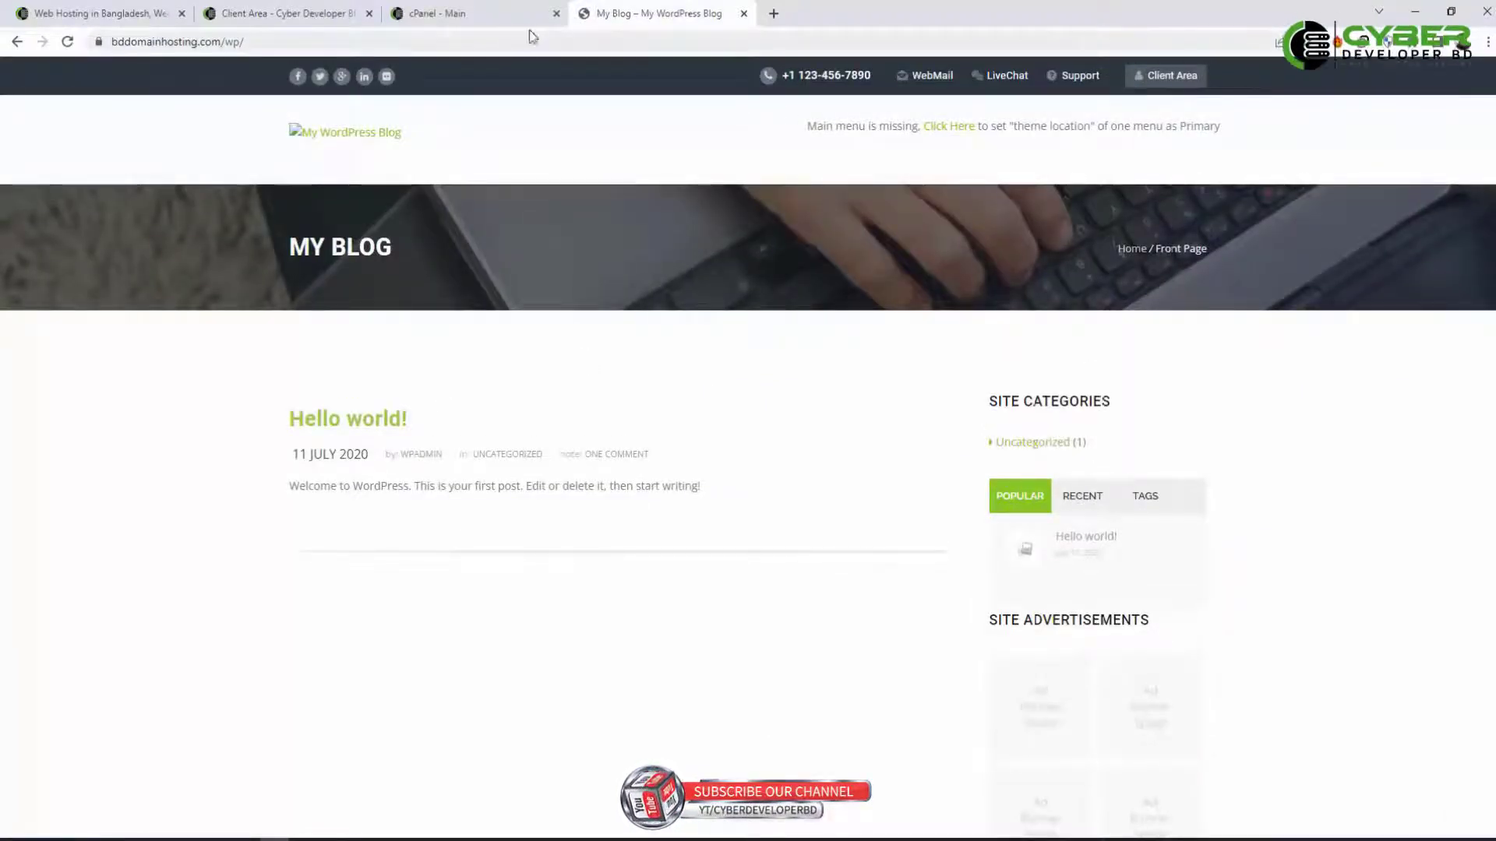
Step: Open cPanel's File Manager and go to the public_html/wp/wp-content/themes folder
{"action": "left_click", "coordinate": [454, 22]}
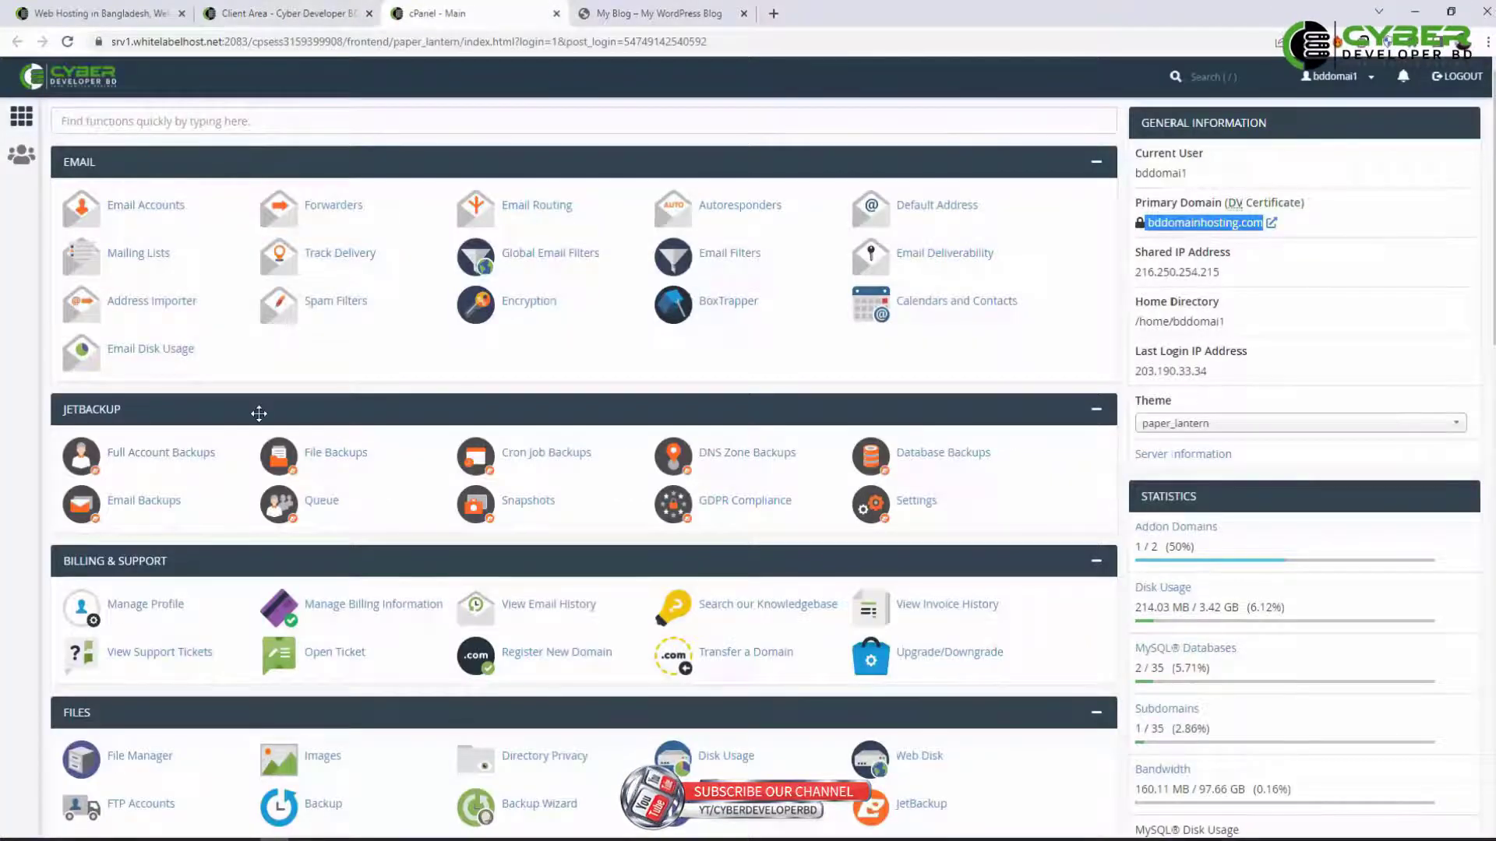
{"action": "scroll", "coordinate": [259, 414], "scroll_direction": "down", "scroll_amount": 3}
{"action": "left_click", "coordinate": [148, 520]}
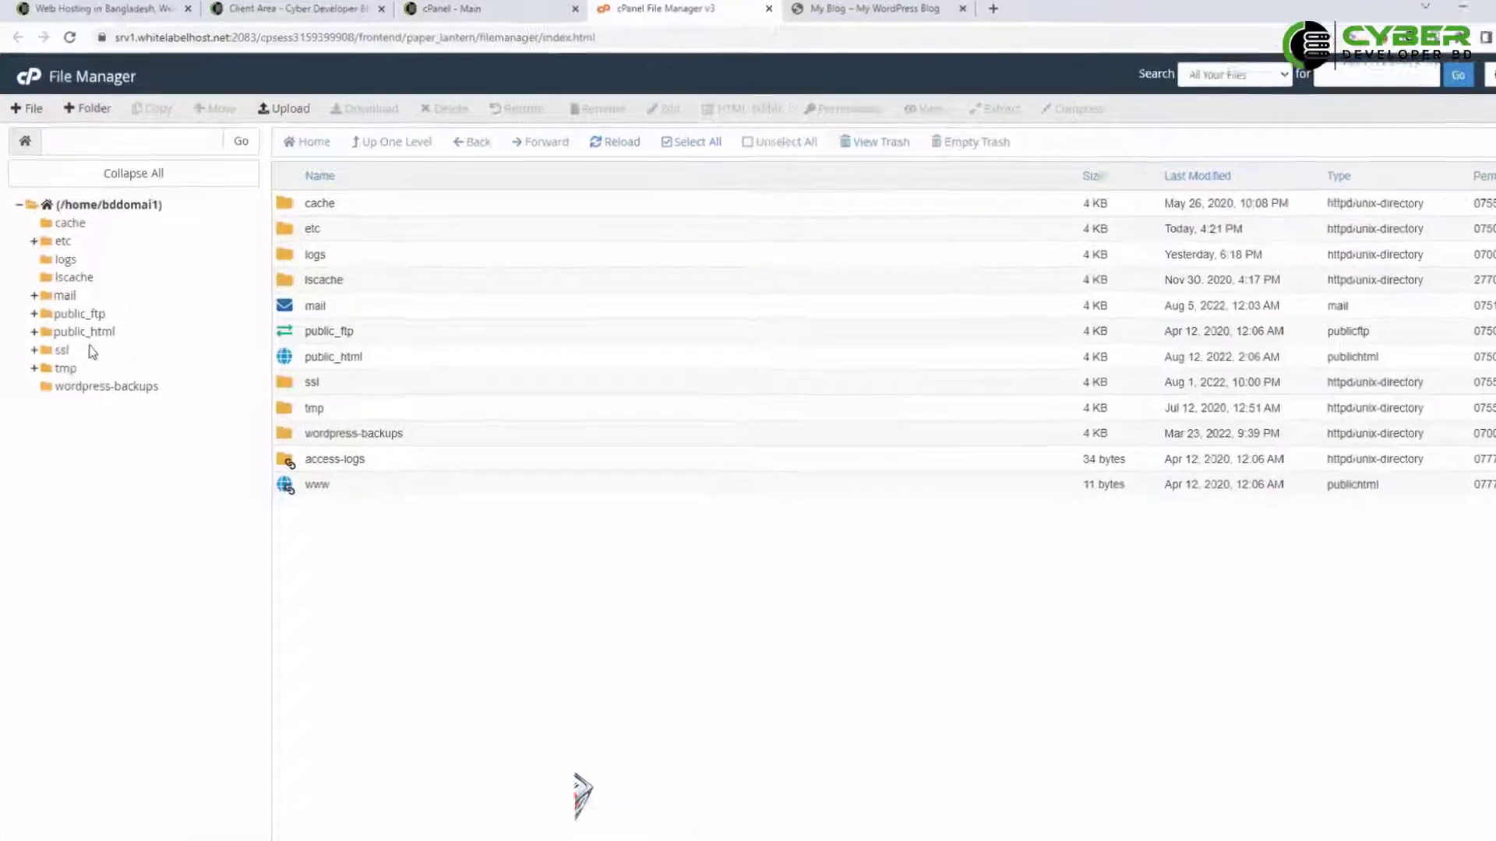
{"action": "left_click", "coordinate": [85, 334]}
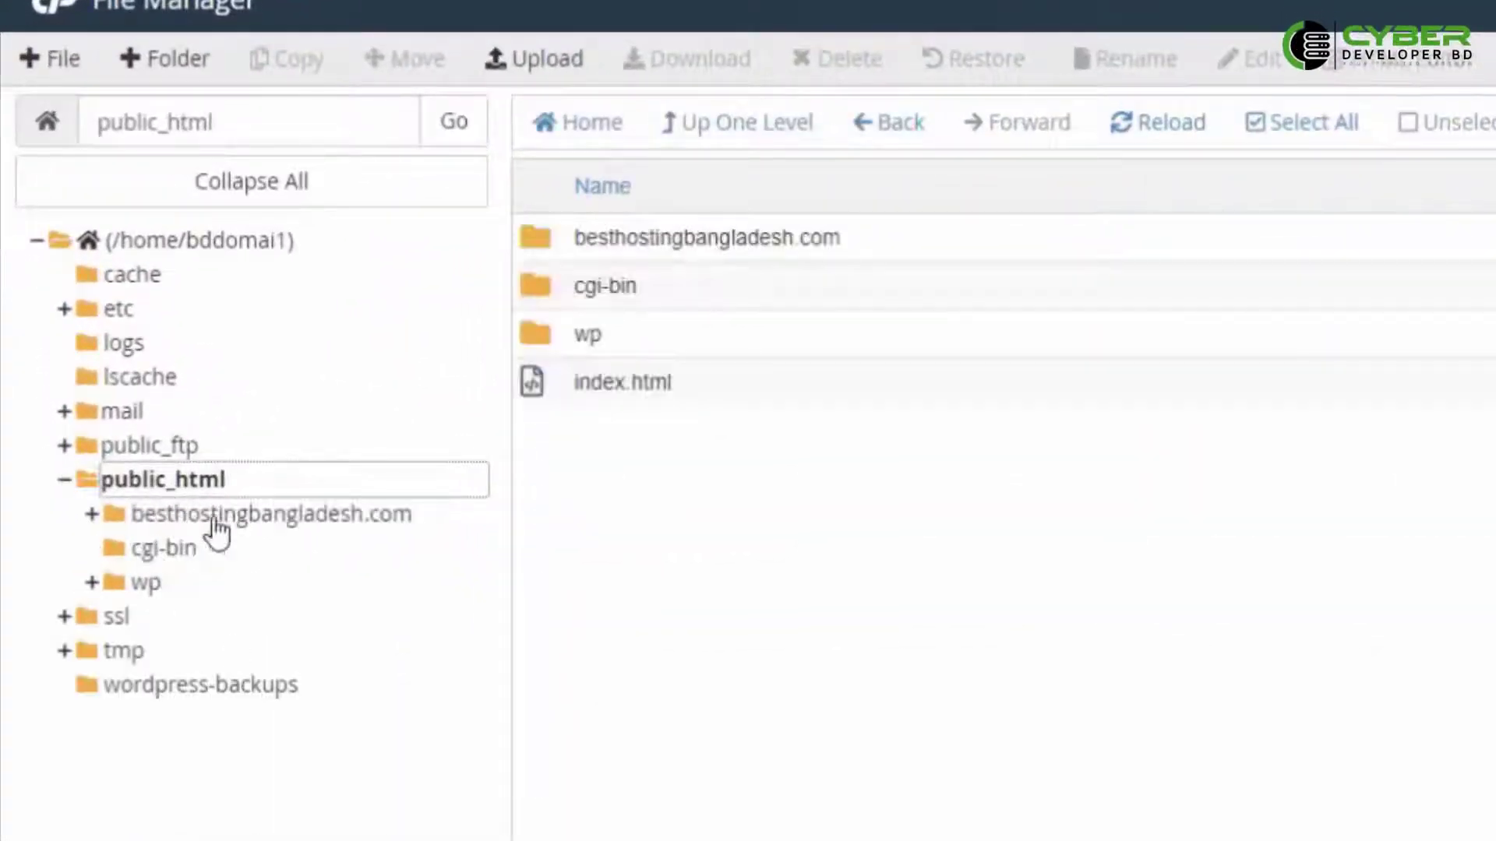
{"action": "left_click", "coordinate": [146, 582]}
{"action": "left_click", "coordinate": [198, 652]}
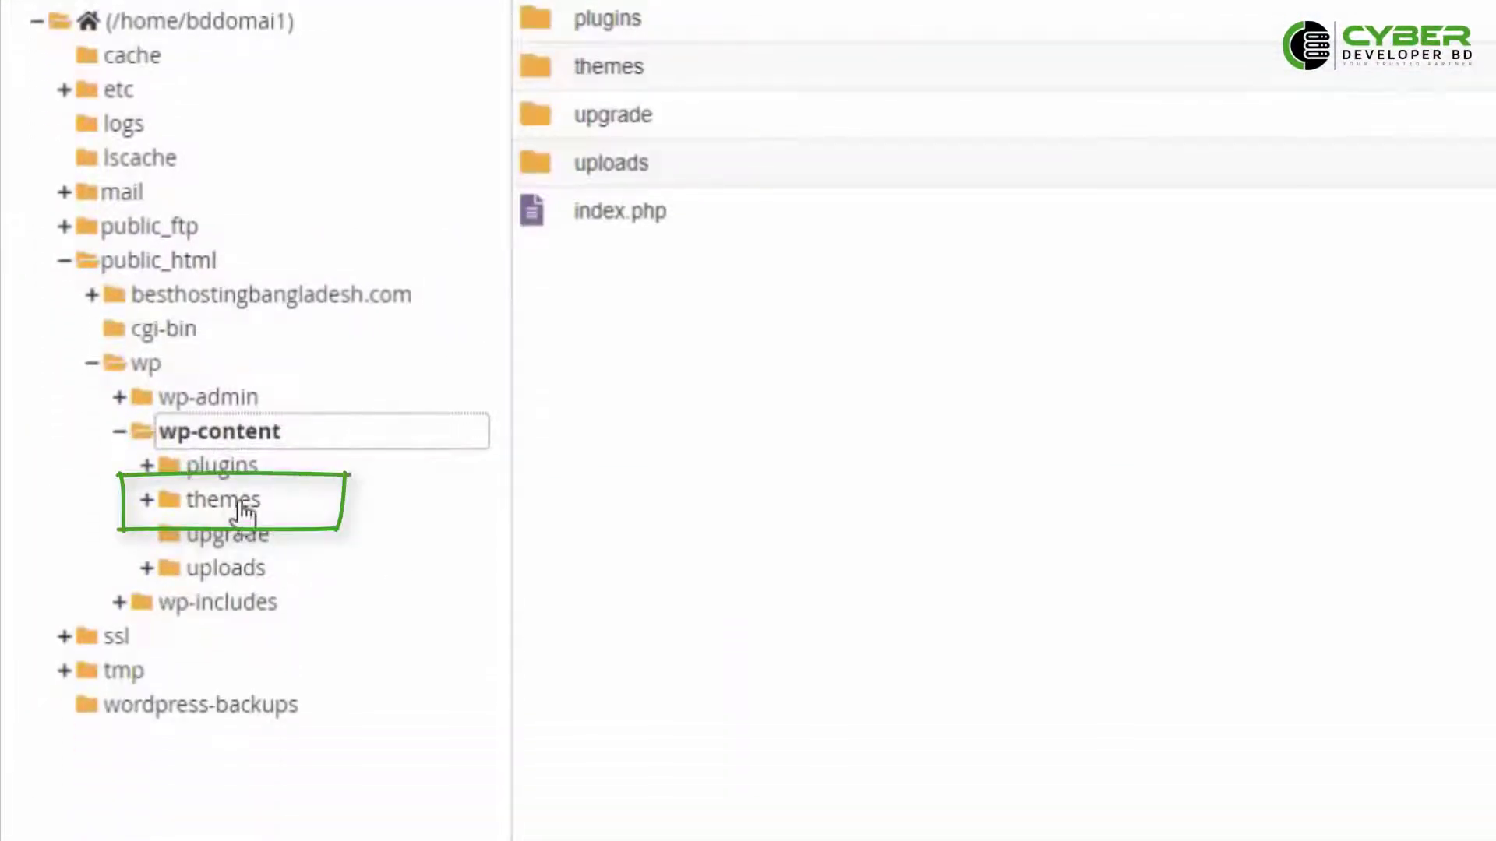
{"action": "left_click", "coordinate": [236, 503]}
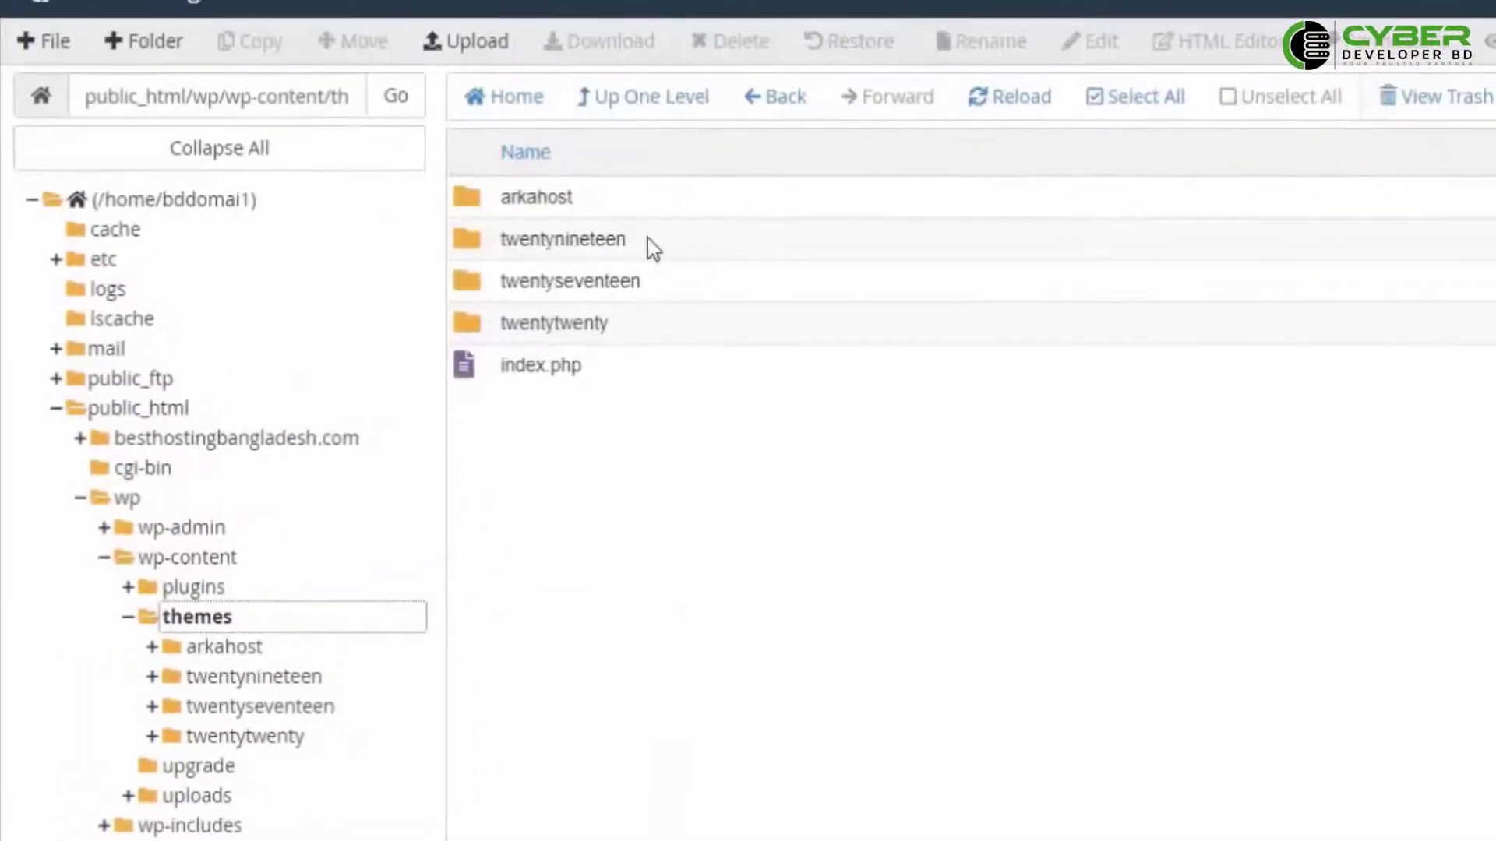
Step: Permanently delete the arkahost theme folder, skipping the trash, and reload the blog page to check the effect
{"action": "left_click", "coordinate": [643, 201]}
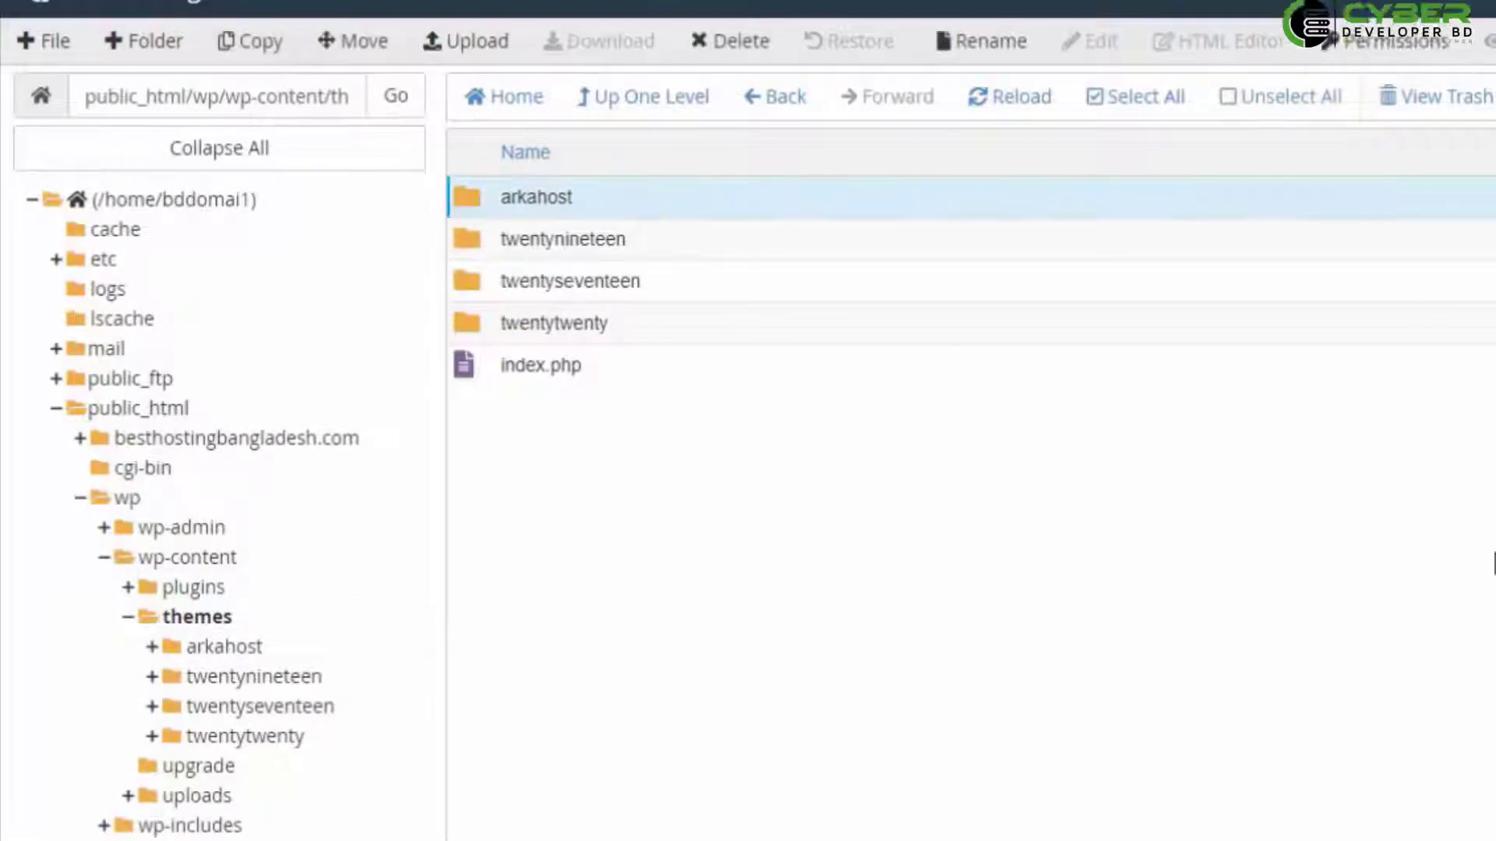
{"action": "left_click", "coordinate": [740, 44]}
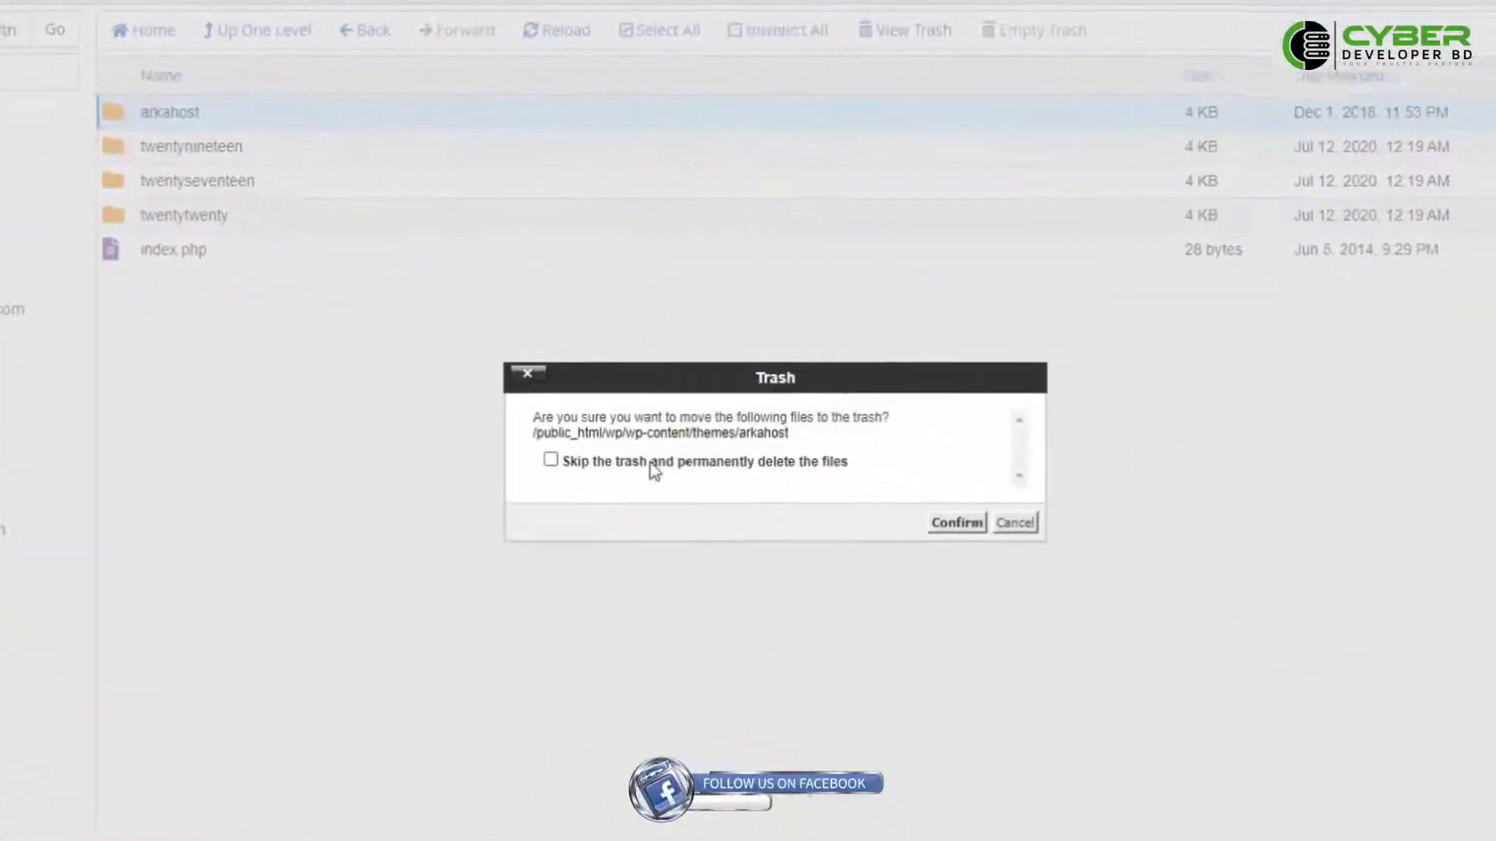
{"action": "left_click", "coordinate": [654, 466]}
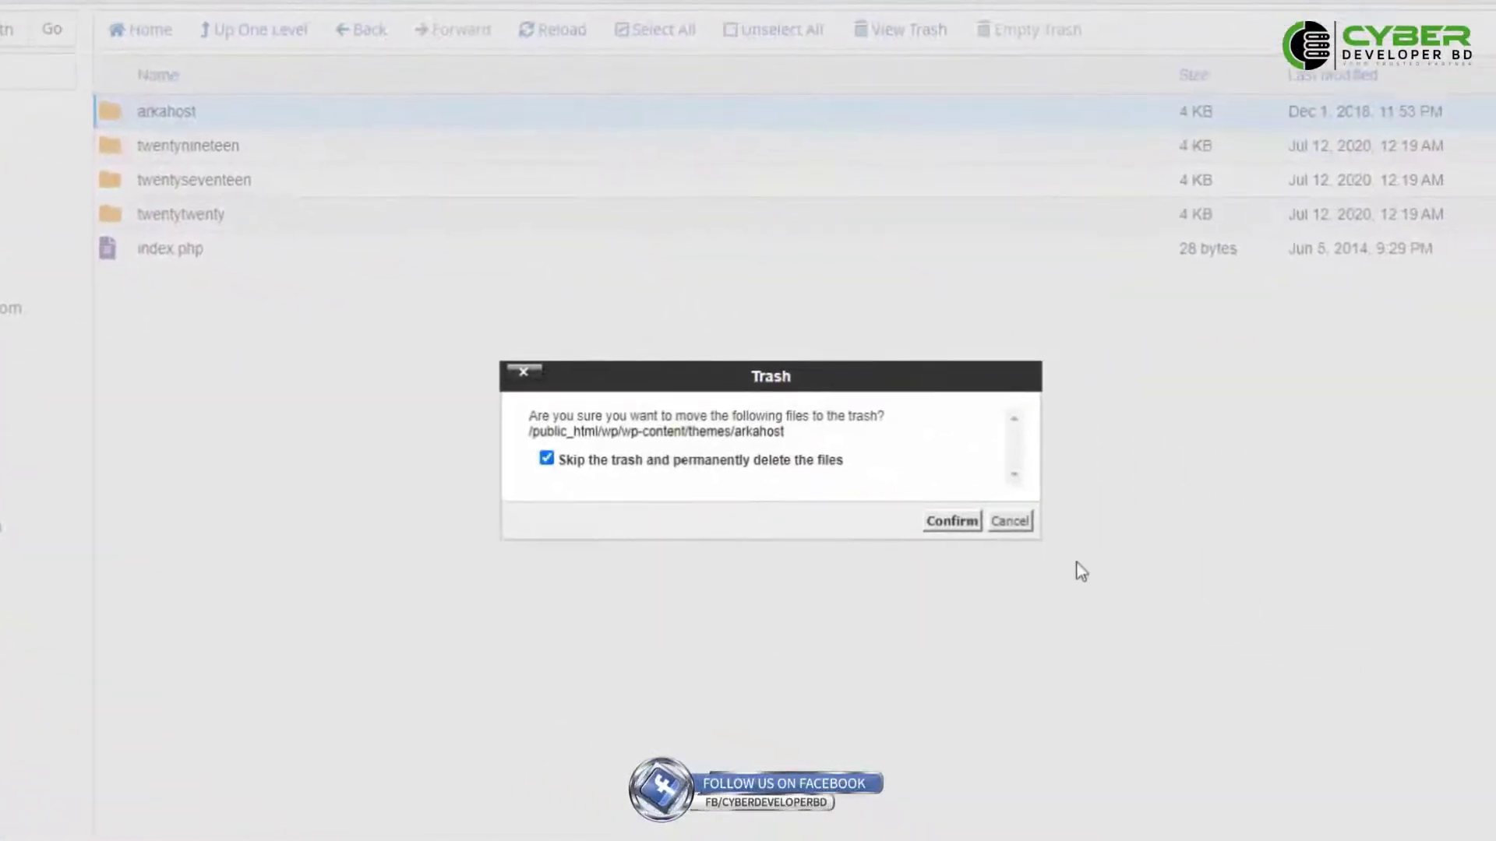
{"action": "left_click", "coordinate": [955, 523]}
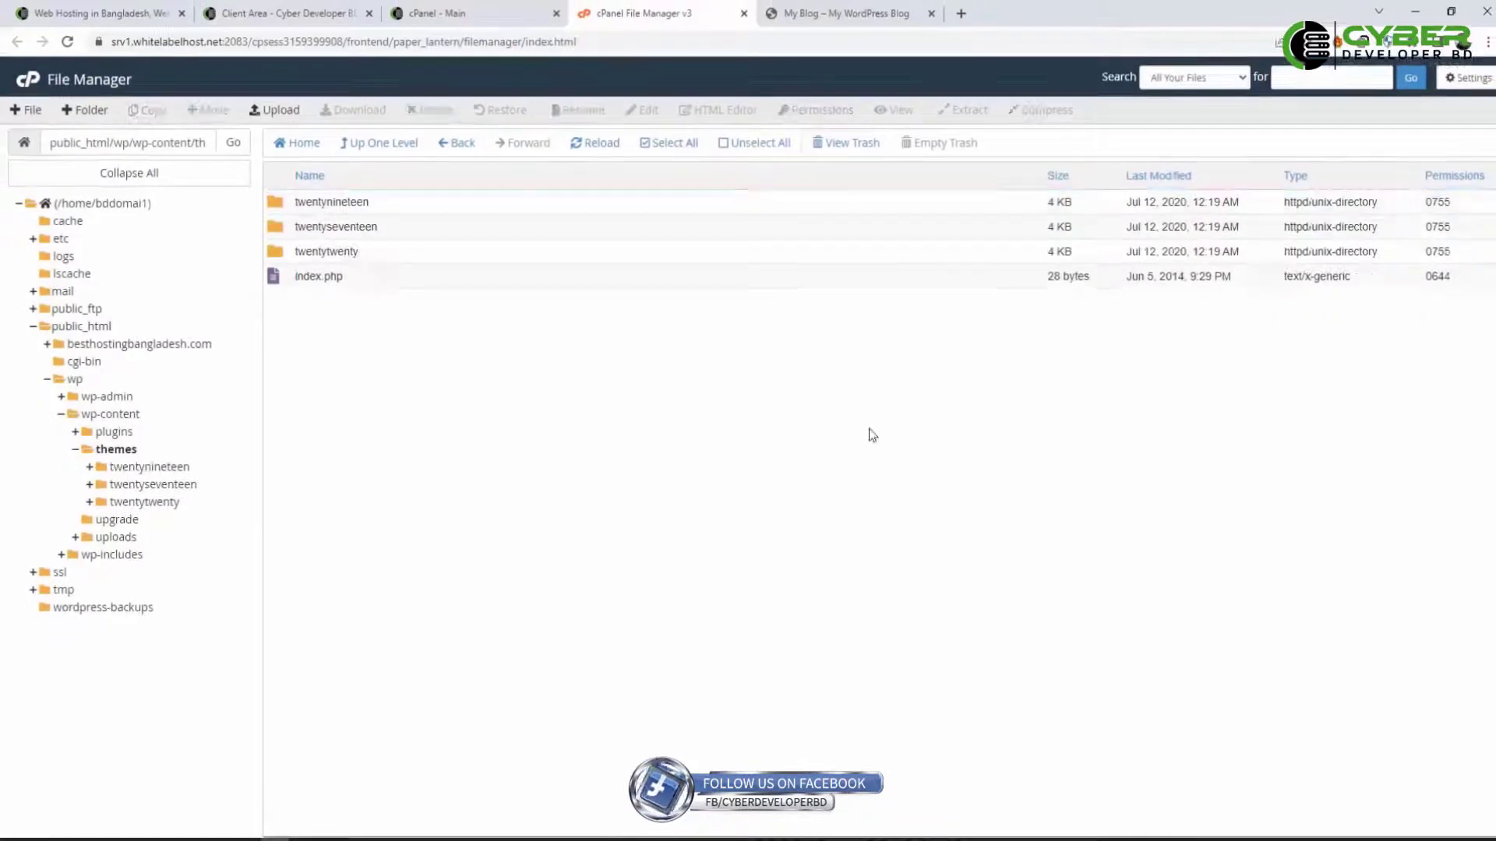
{"action": "left_click", "coordinate": [825, 10]}
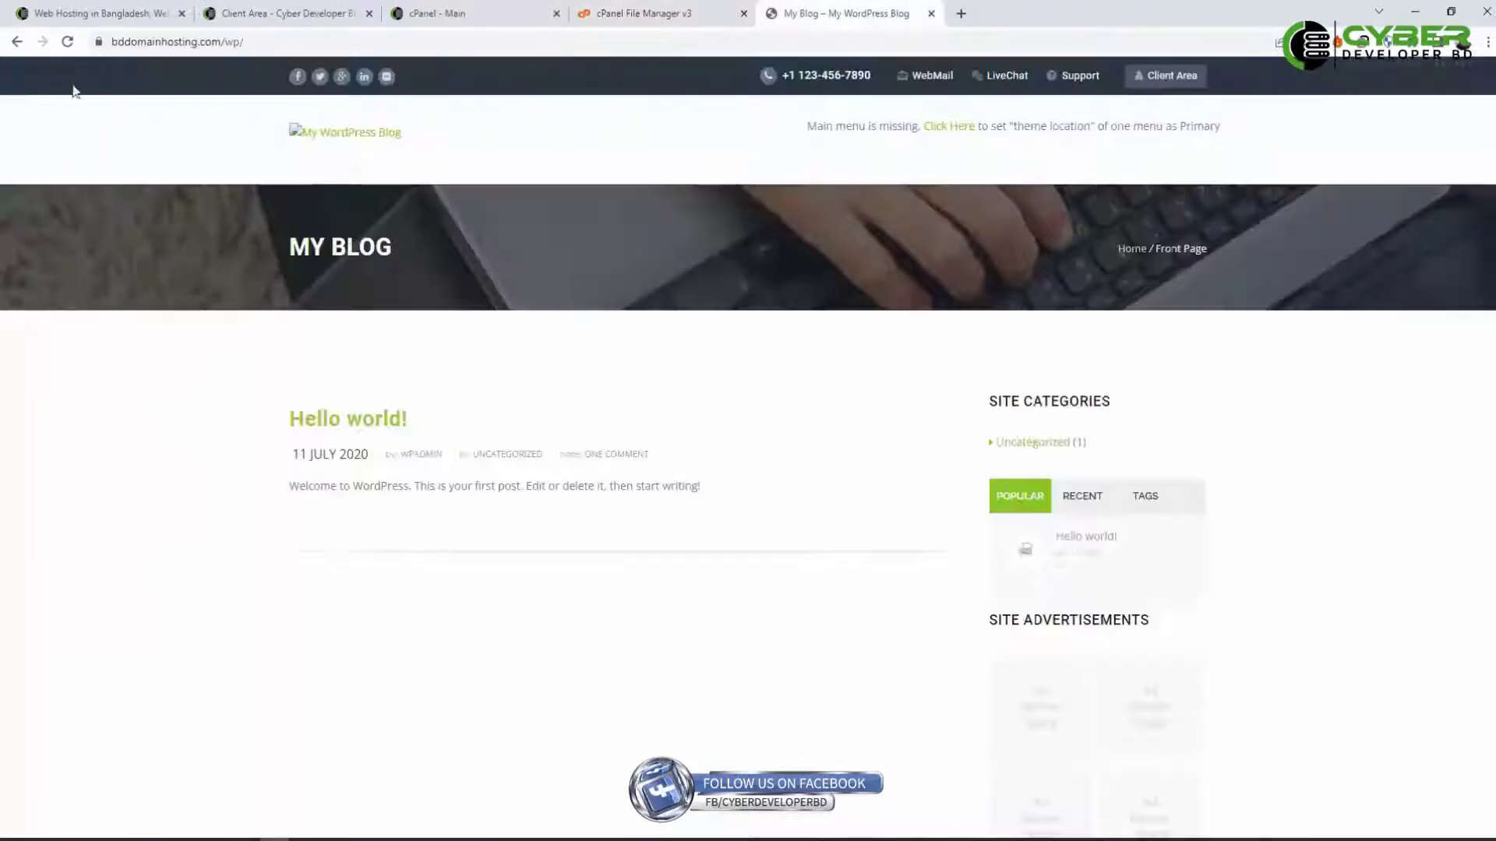
{"action": "left_click", "coordinate": [67, 43]}
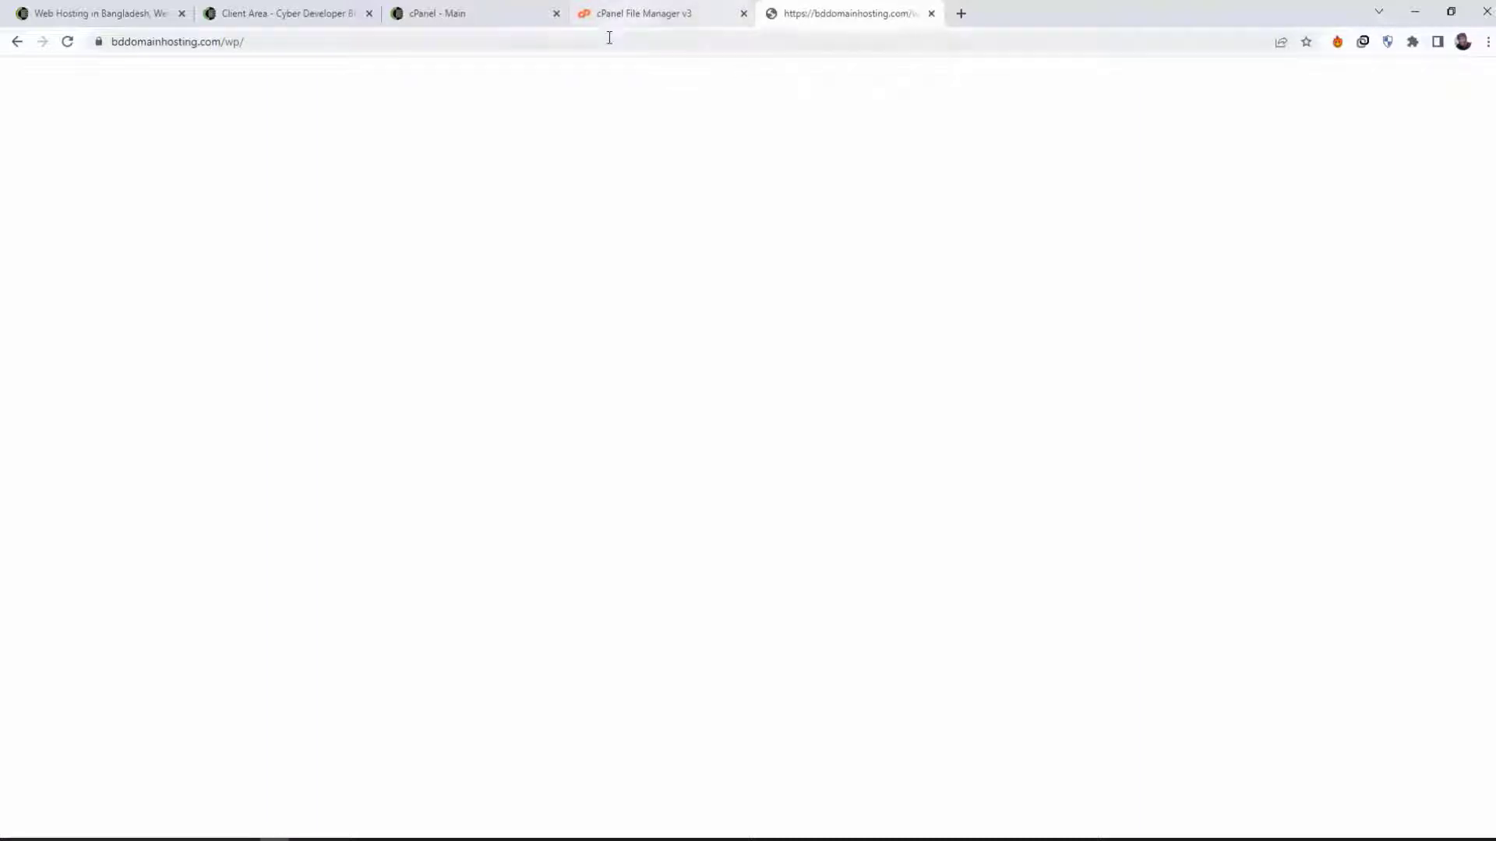
Step: Open JetBackup's File Backups from cPanel and browse the files of the Sun, Aug 14, 2022, 01:11 AM backup
{"action": "left_click", "coordinate": [308, 13]}
{"action": "left_click", "coordinate": [459, 13]}
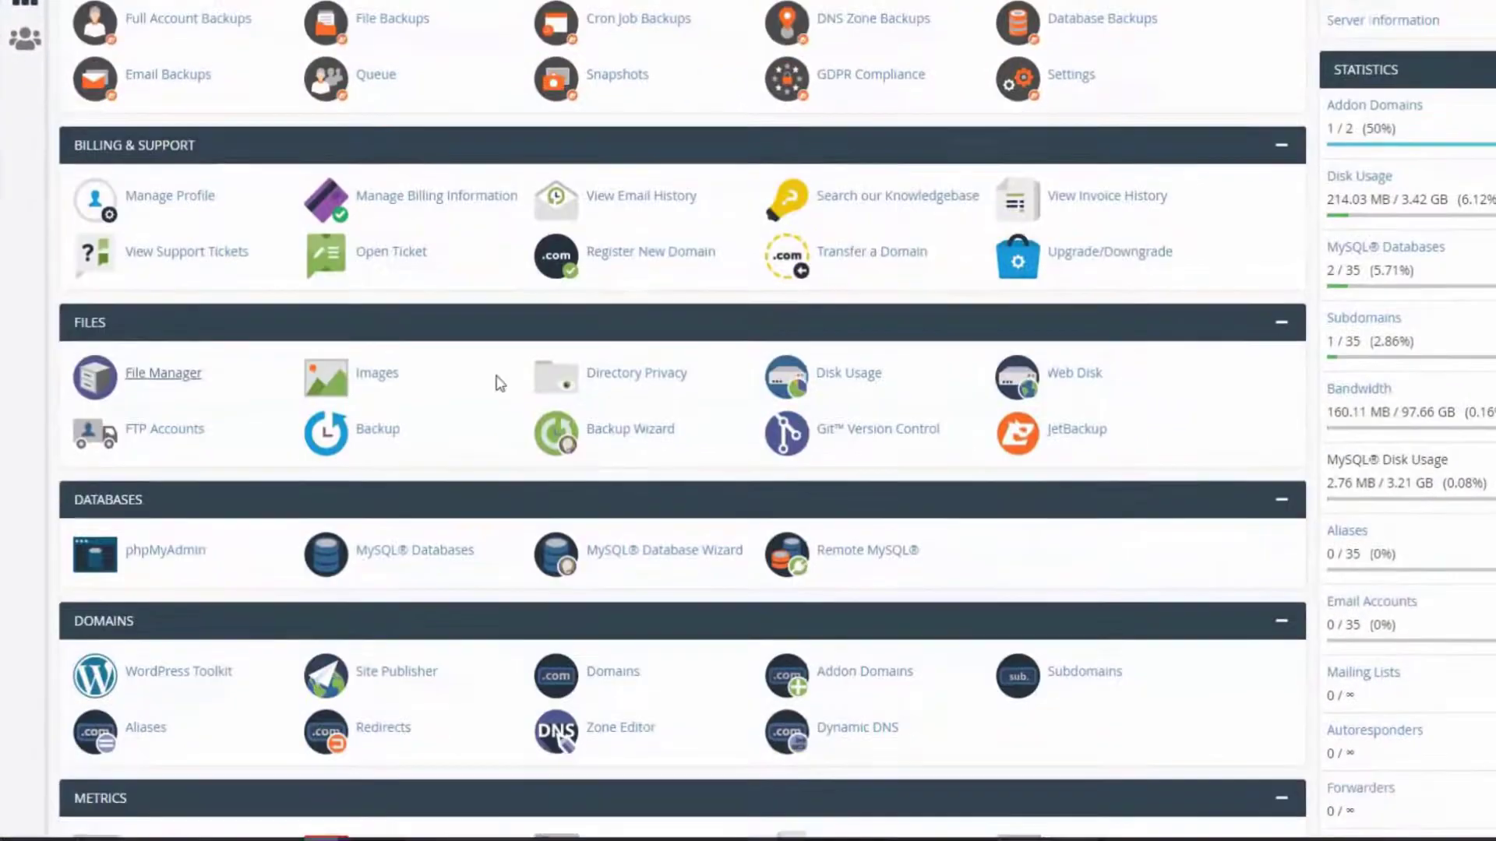
{"action": "scroll", "coordinate": [500, 383], "scroll_direction": "up", "scroll_amount": 4}
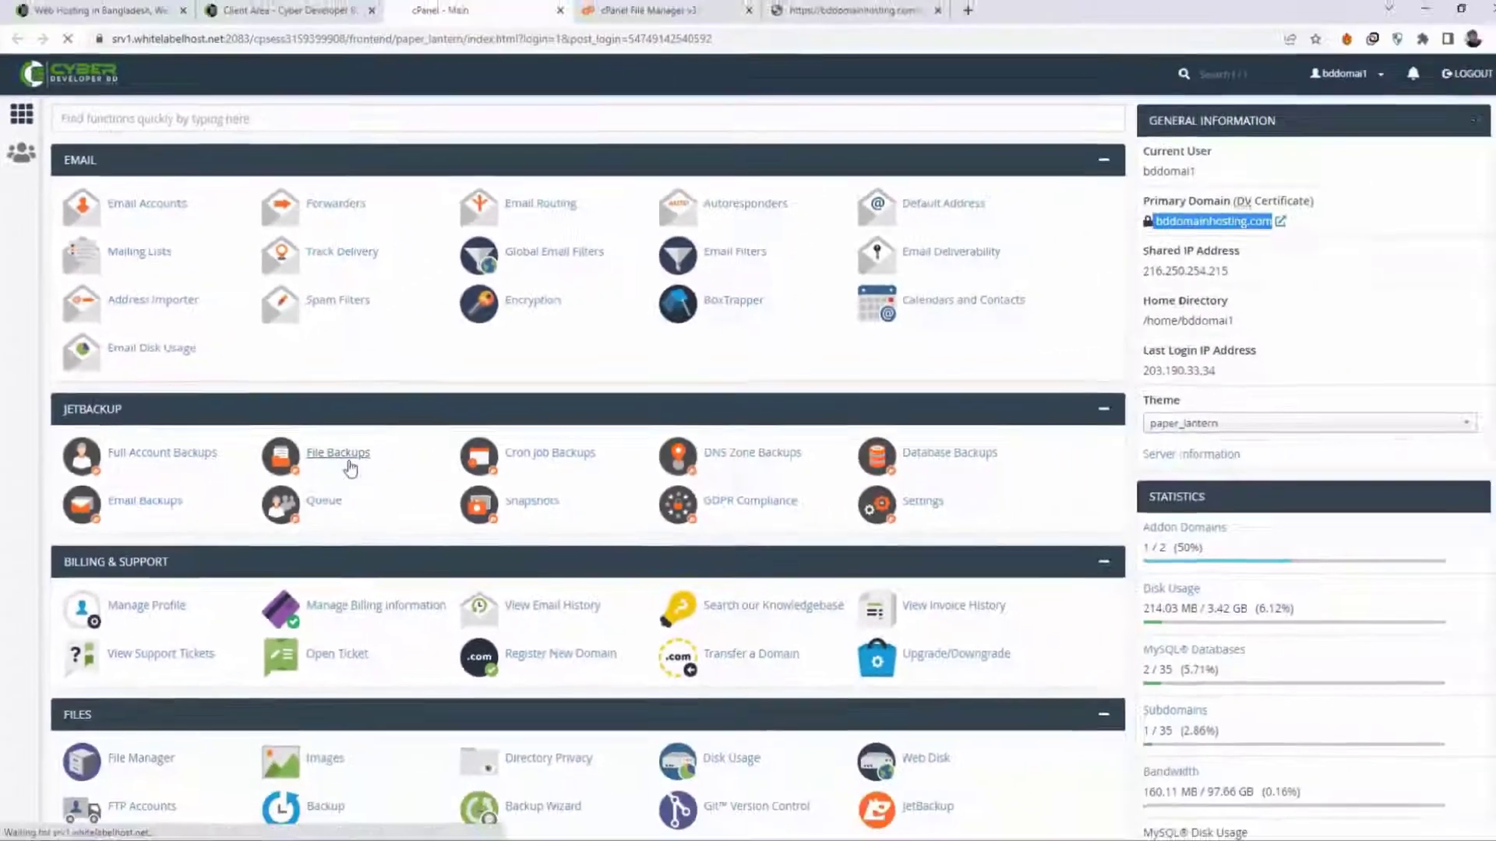
{"action": "left_click", "coordinate": [572, 467]}
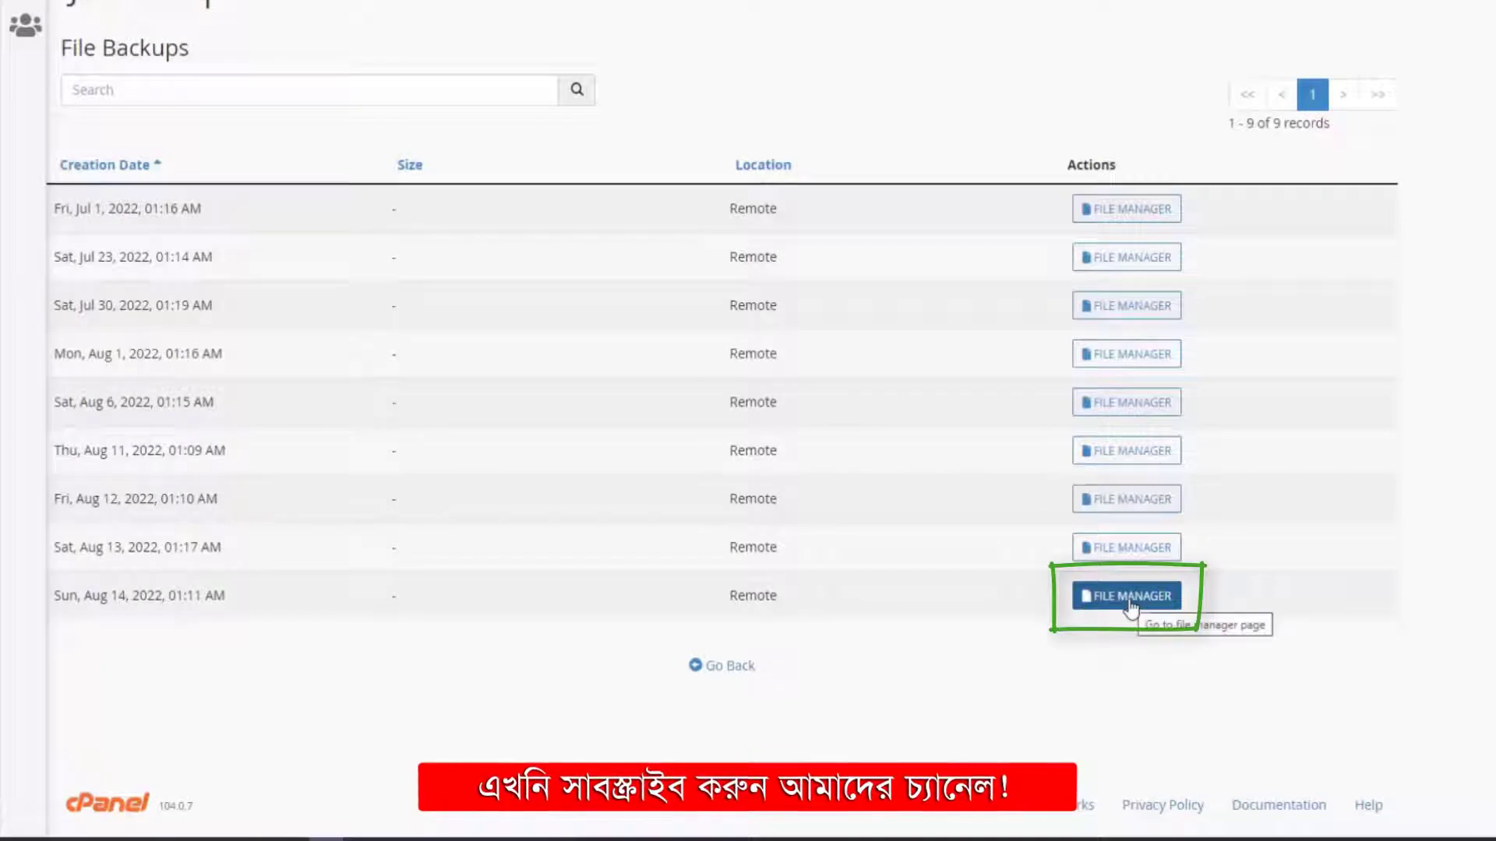
{"action": "left_click", "coordinate": [1131, 596]}
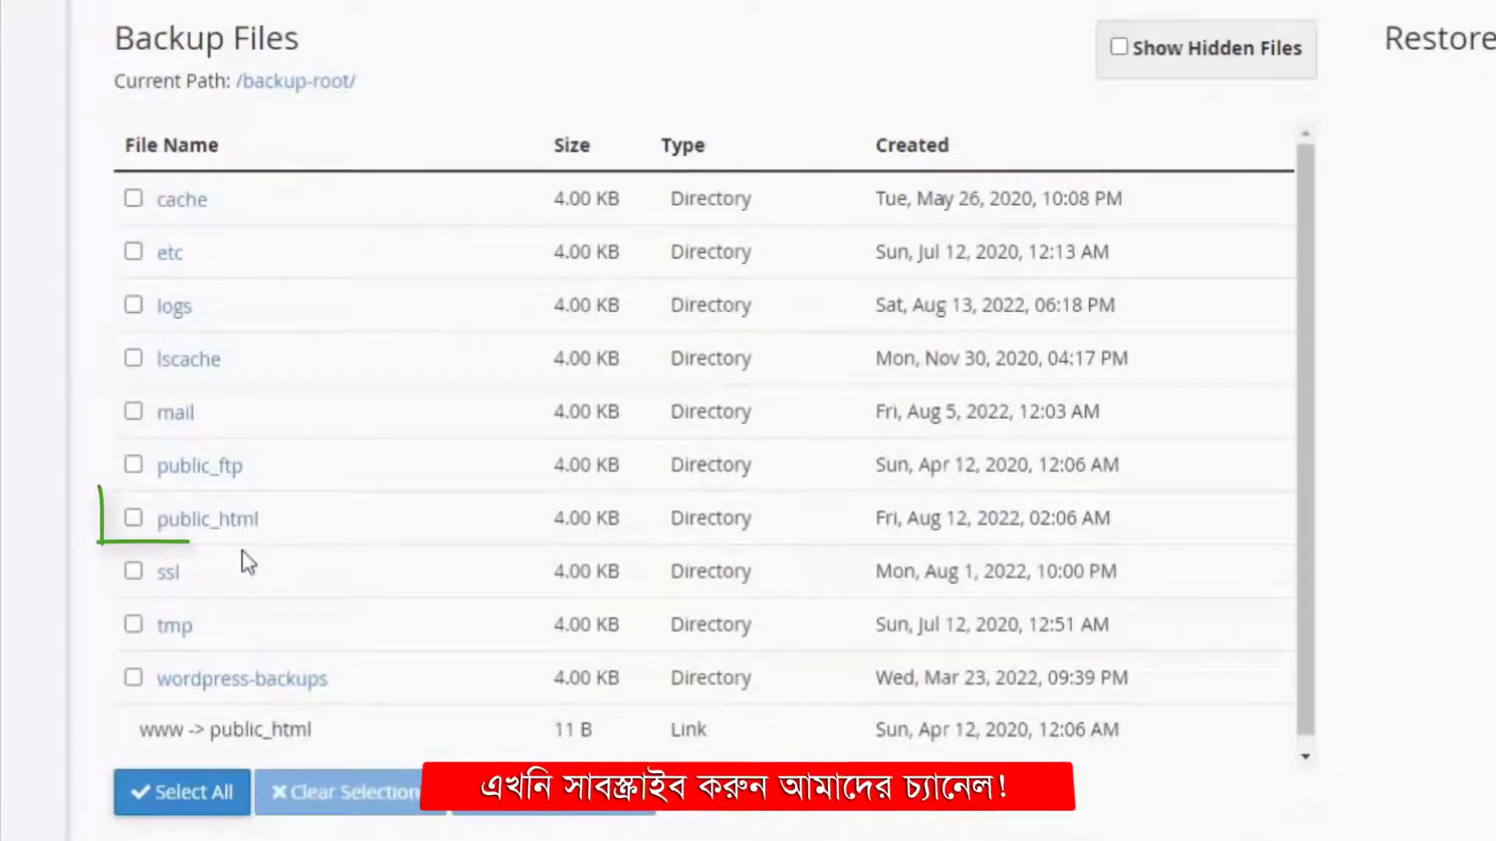
Step: Go to public_html/wp/wp-content/themes within the backup files
{"action": "left_click", "coordinate": [191, 522]}
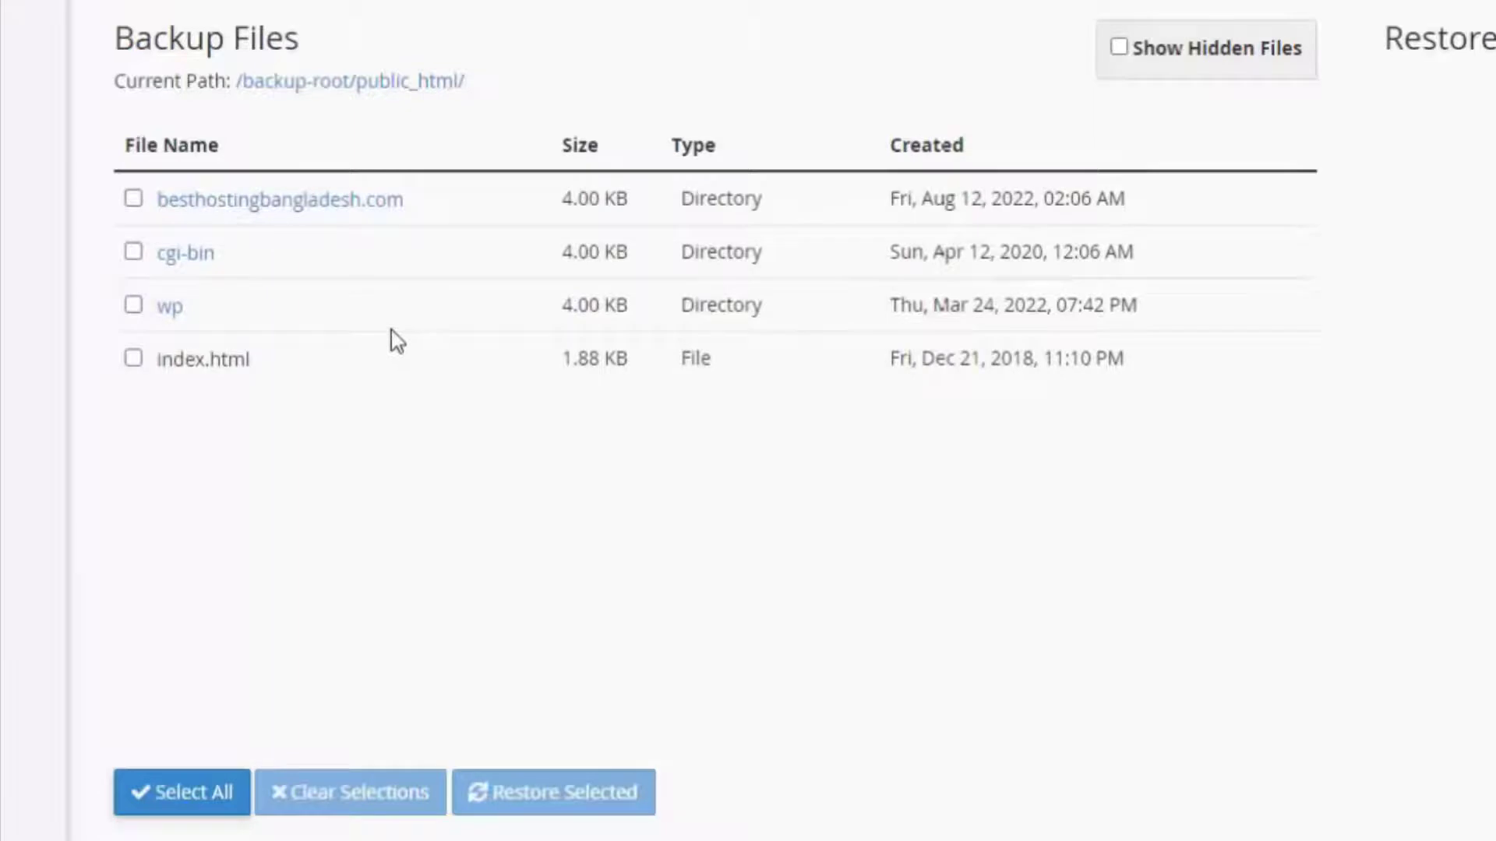
{"action": "left_click", "coordinate": [165, 309]}
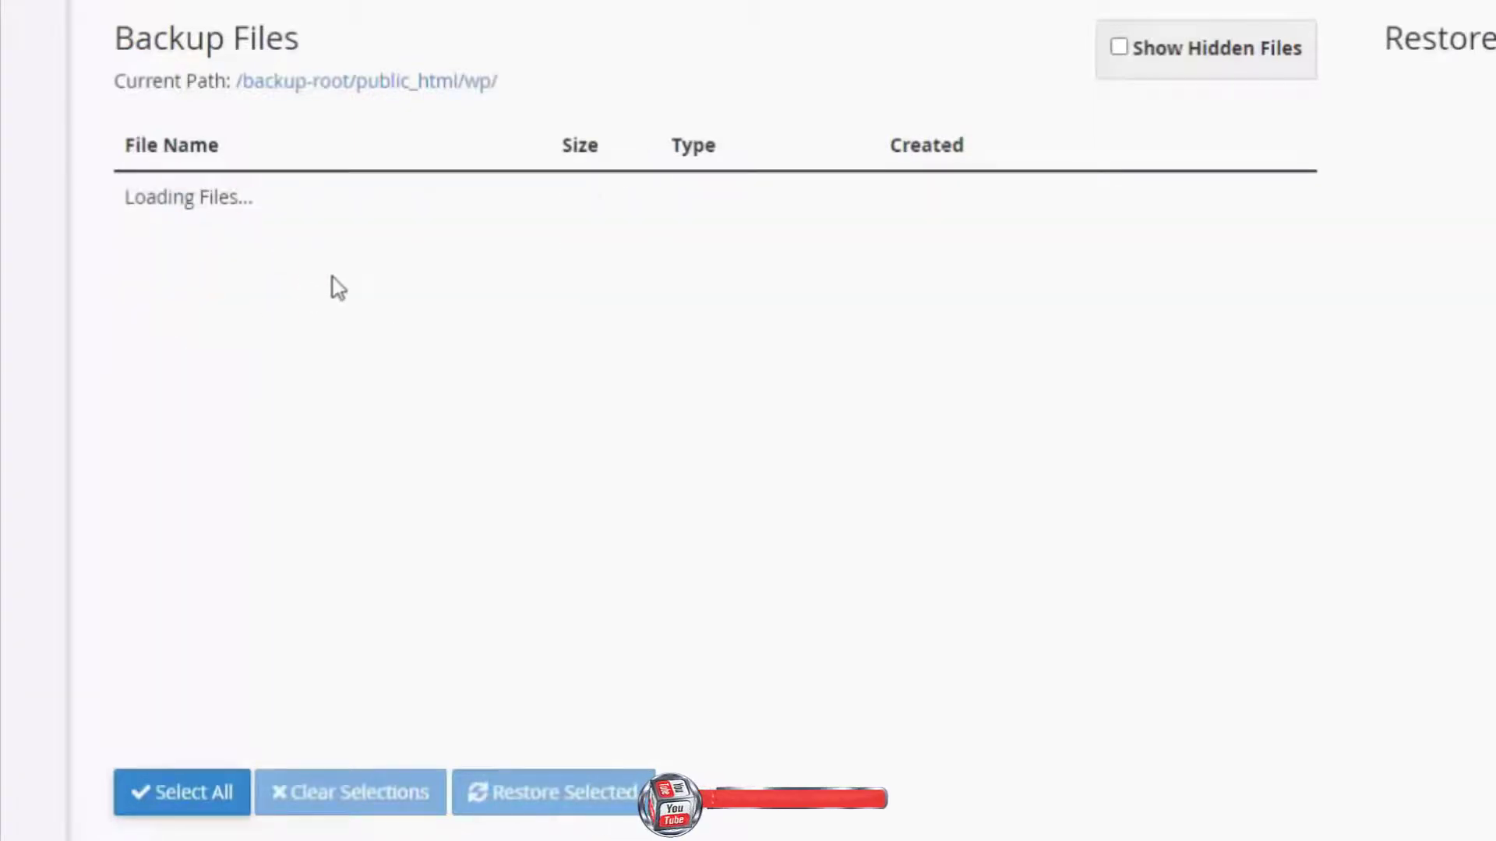
{"action": "left_click", "coordinate": [208, 254]}
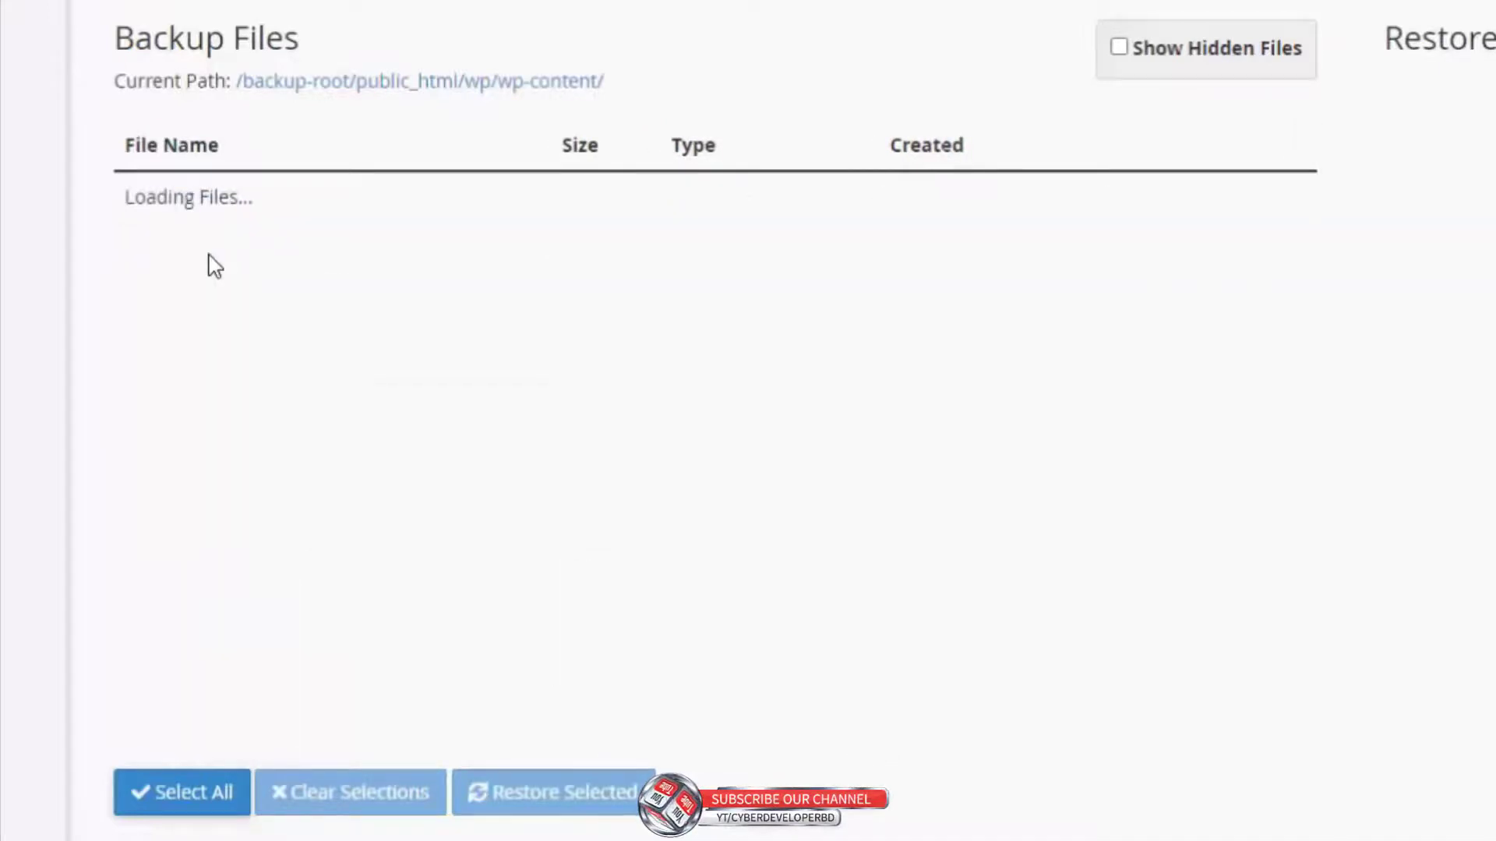
{"action": "left_click", "coordinate": [202, 249]}
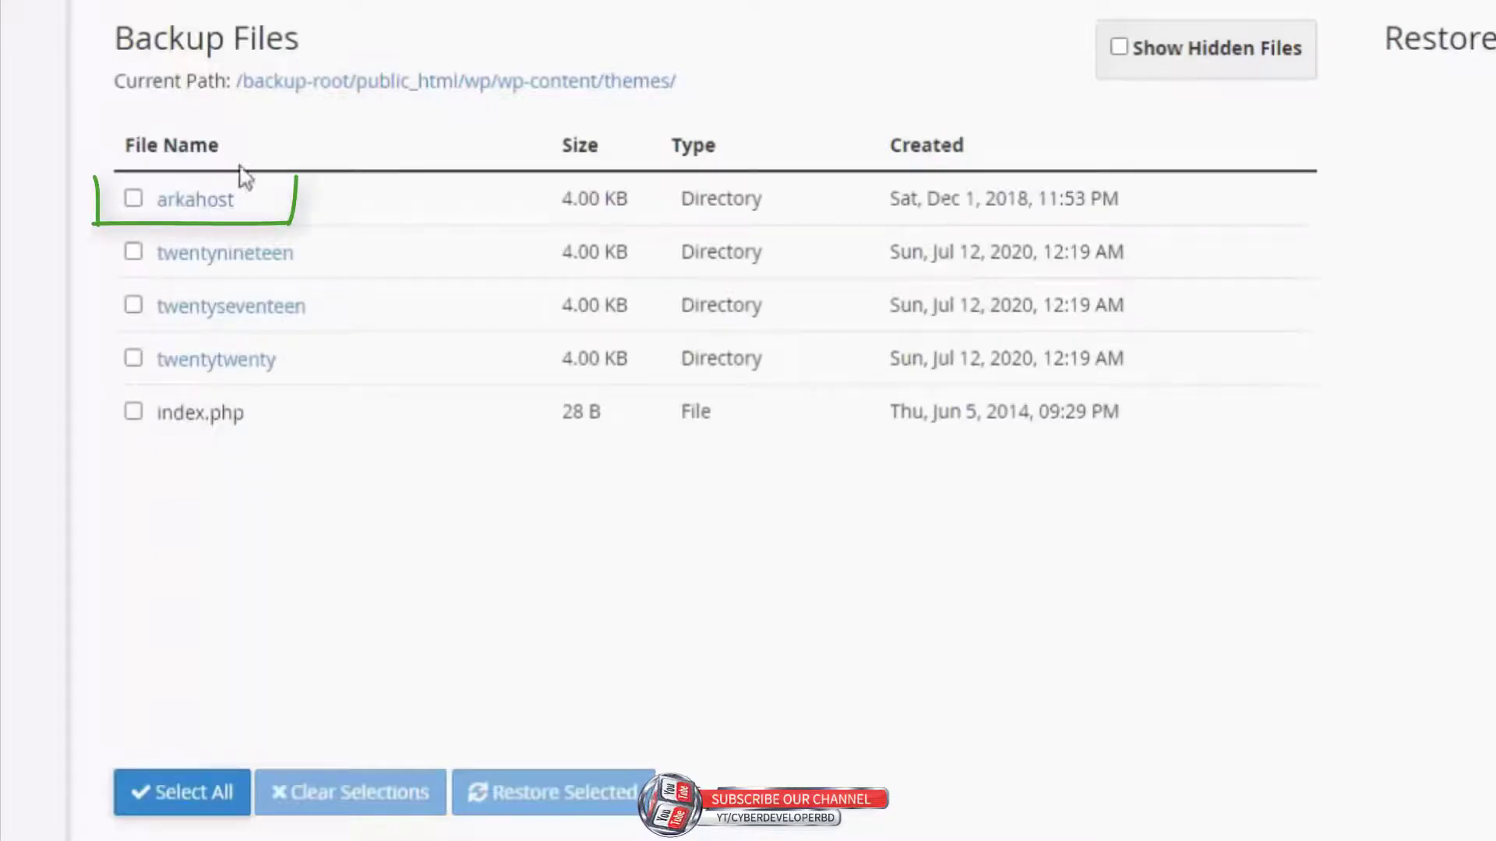
Step: Select the arkahost folder in the backup and add it to the restore queue
{"action": "left_click", "coordinate": [134, 198]}
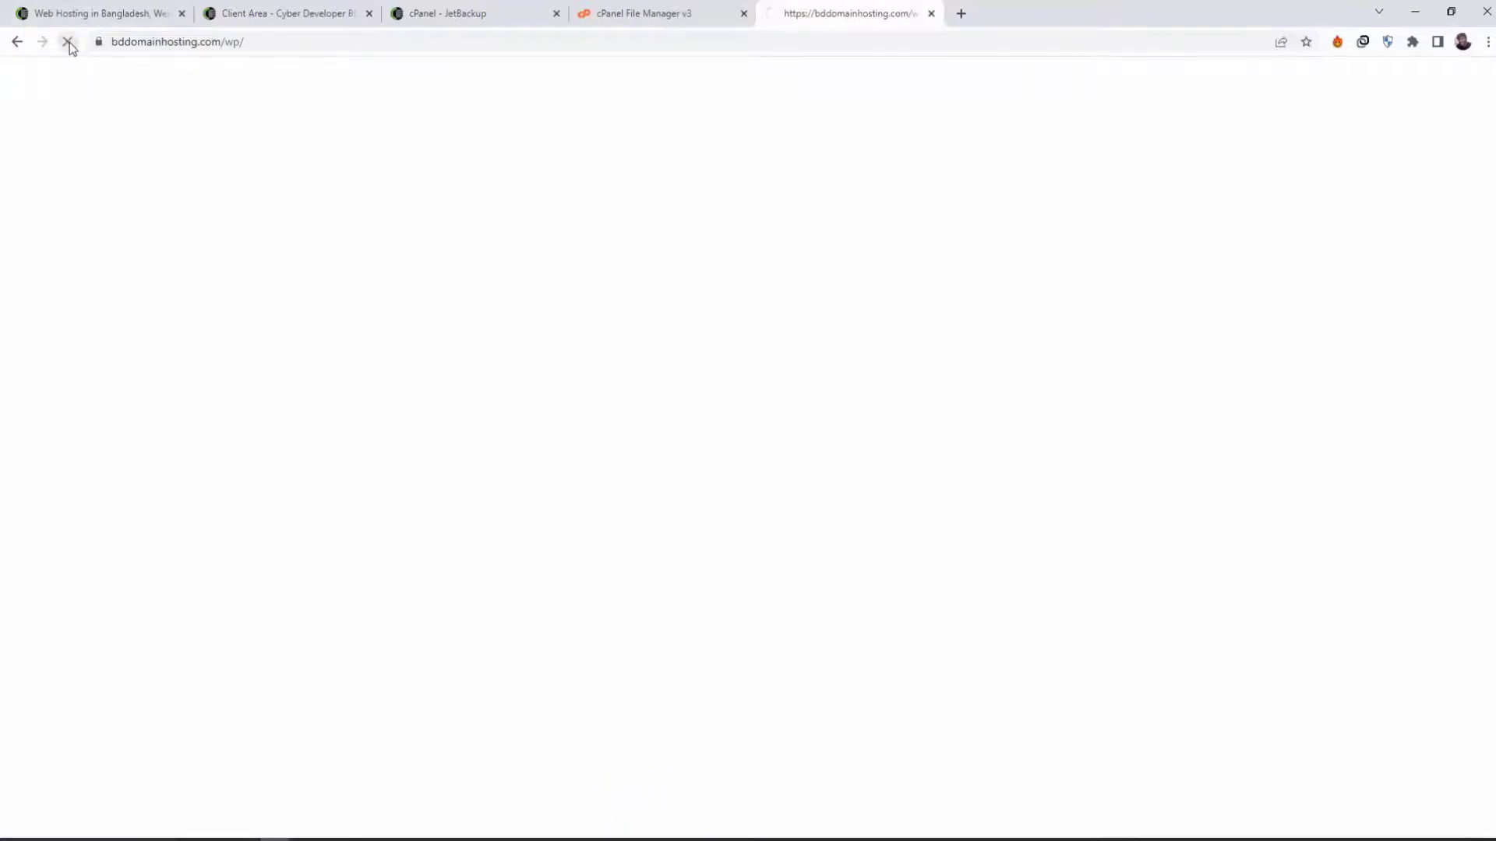
{"action": "left_click", "coordinate": [634, 14]}
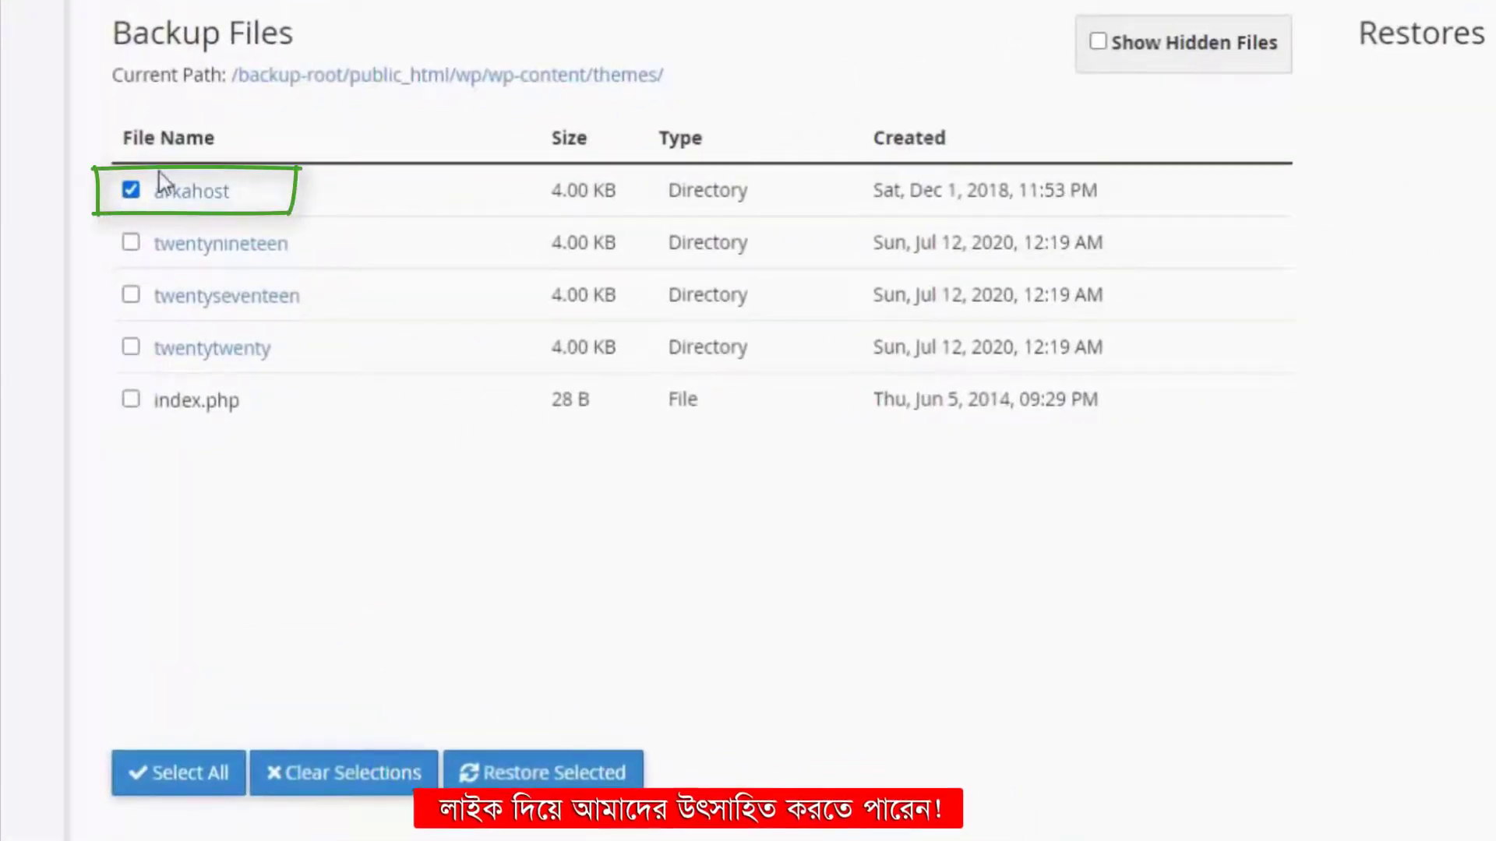
{"action": "left_click", "coordinate": [619, 759]}
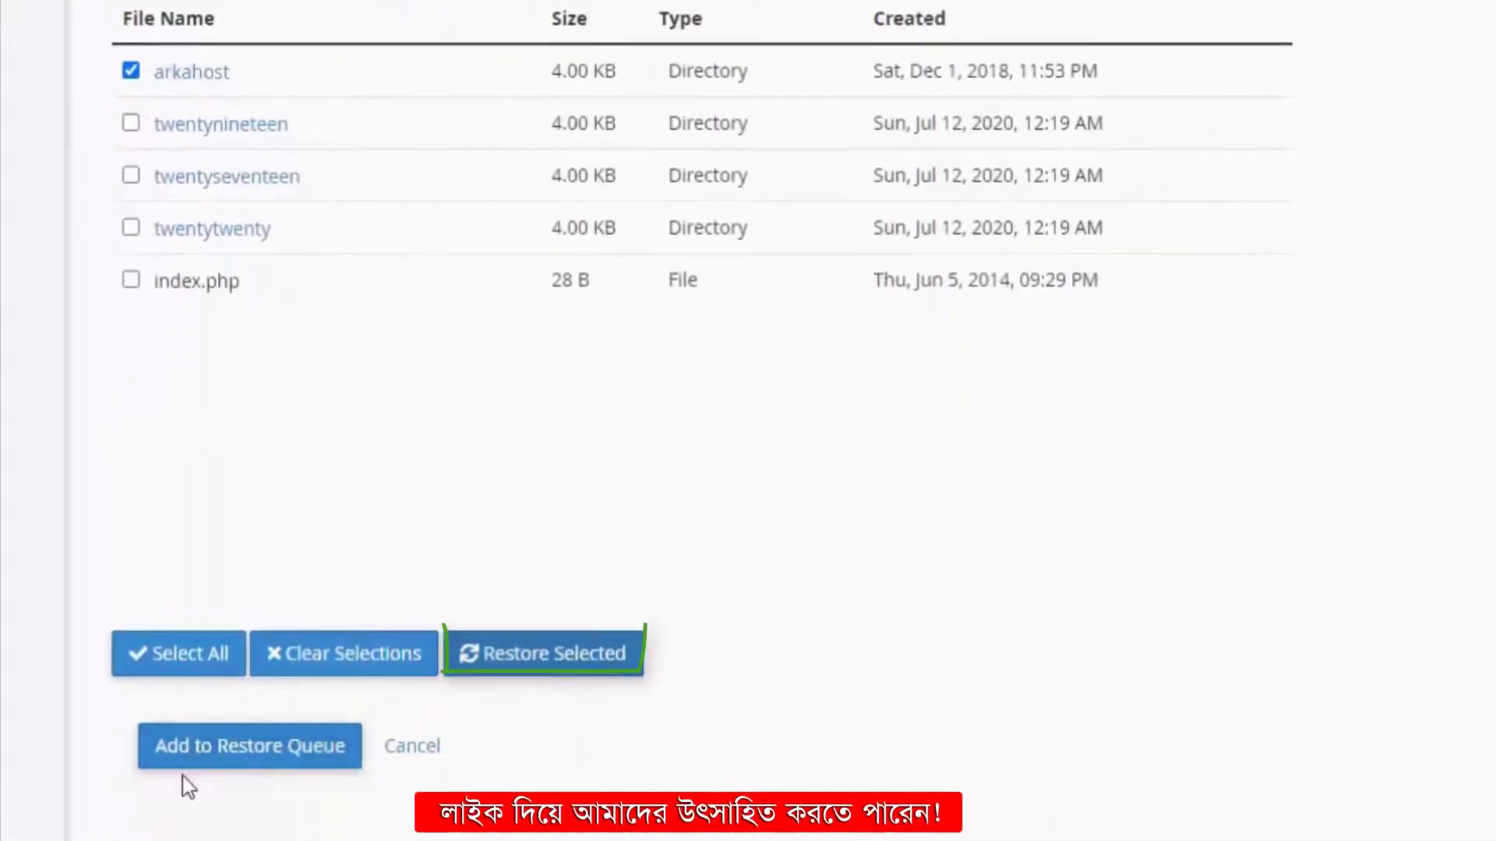
{"action": "left_click", "coordinate": [242, 760]}
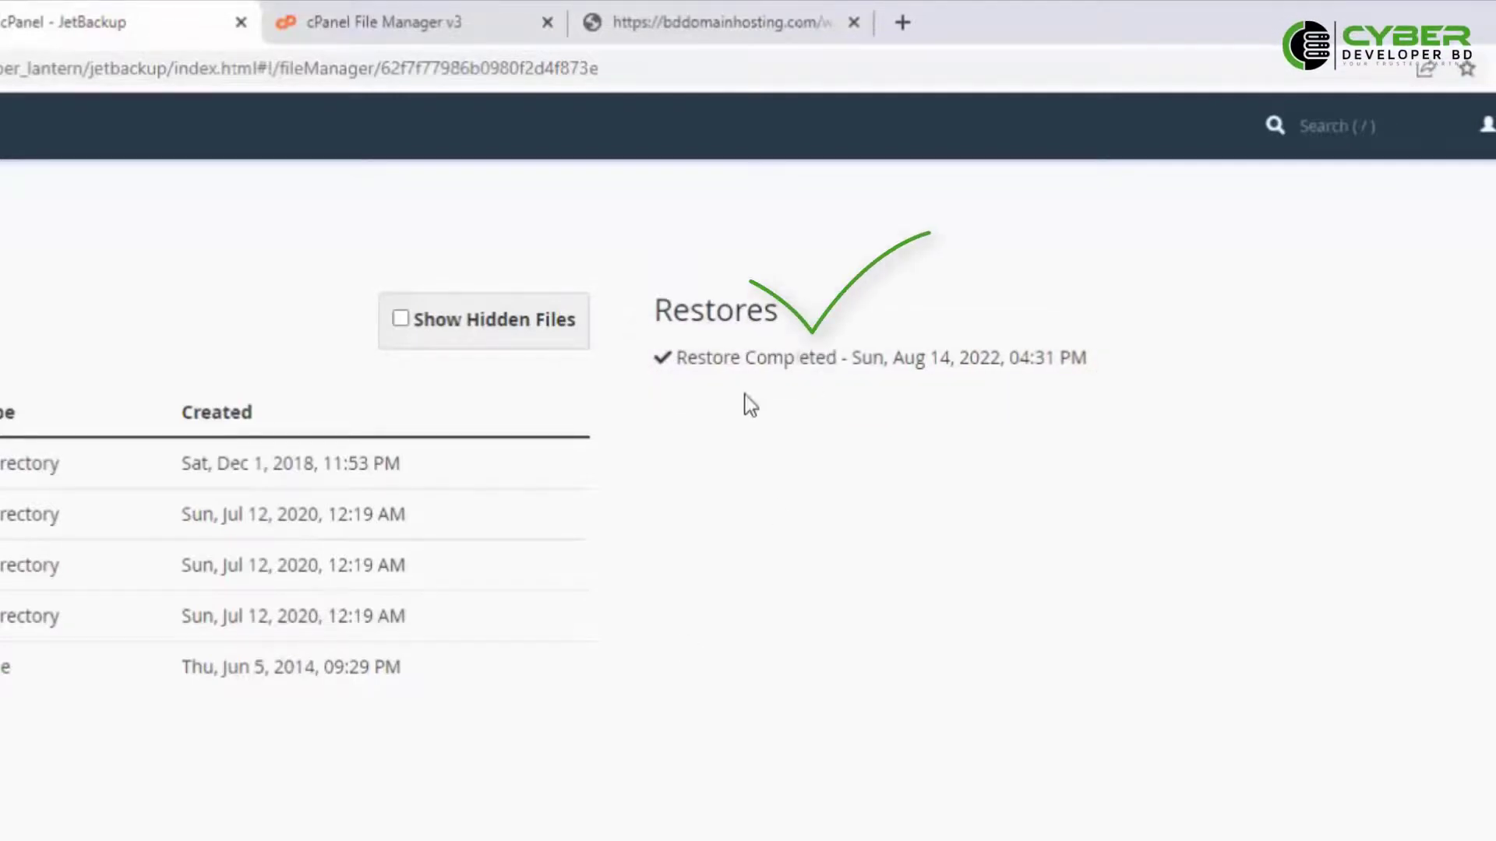
Step: Reload the themes folder in File Manager and check the blog page after the restore
{"action": "left_click", "coordinate": [424, 31]}
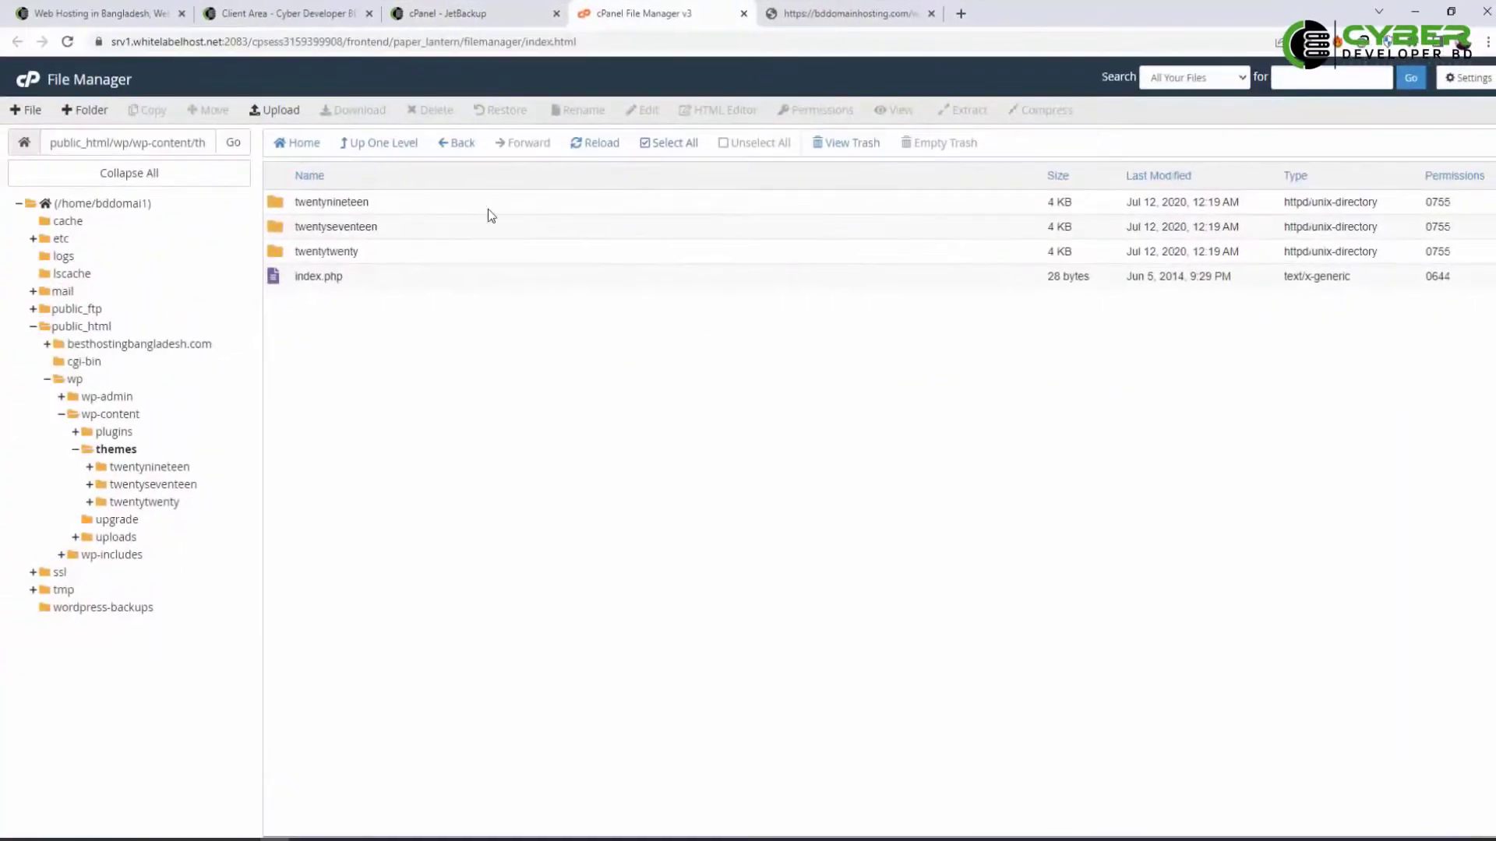
{"action": "left_click", "coordinate": [601, 145]}
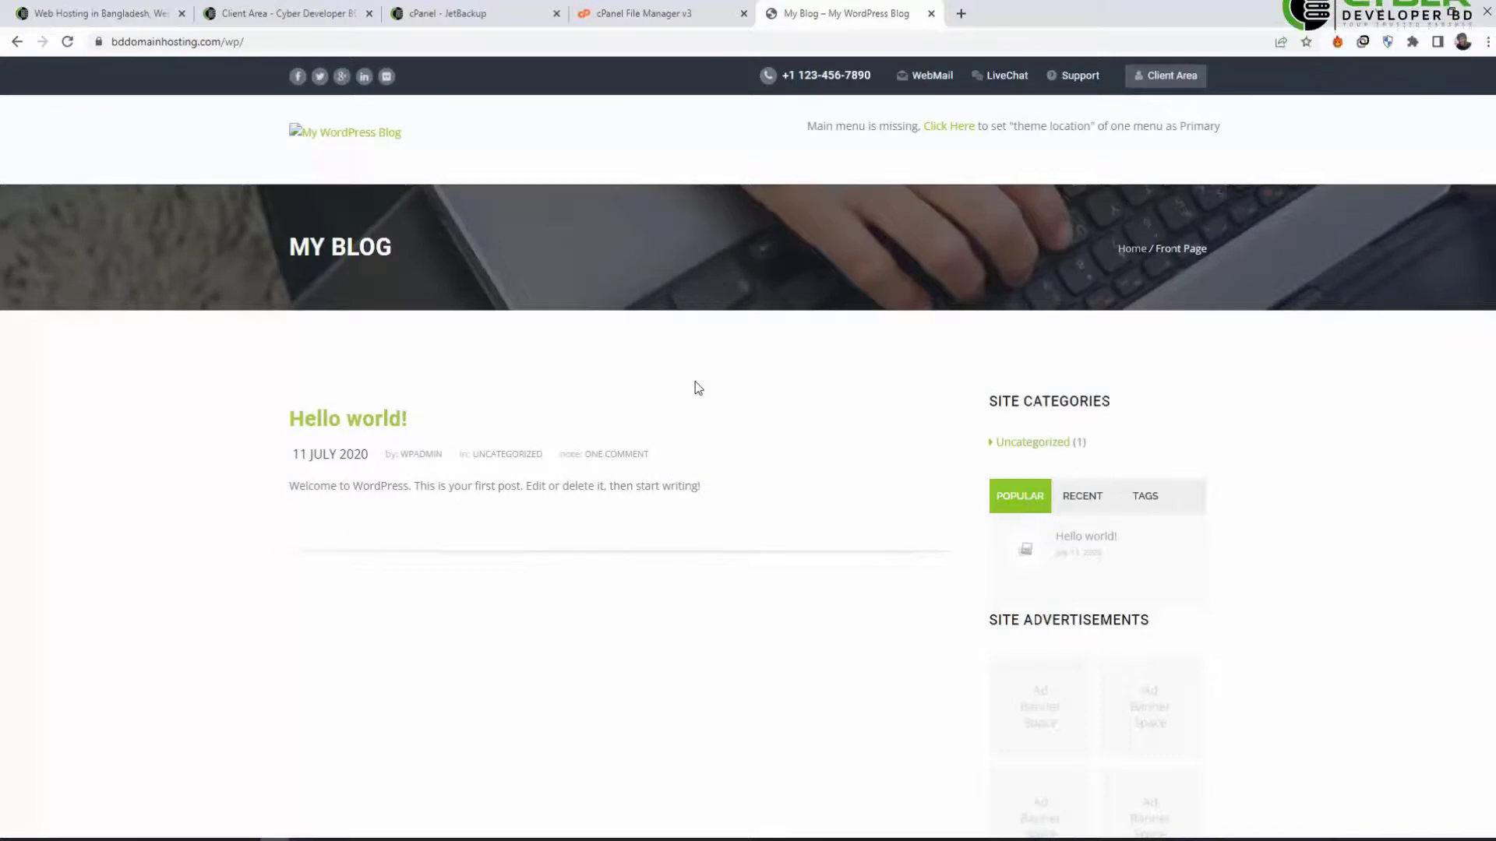
Step: Review the contents of the public_html/wp folder in File Manager and return to the JetBackup backup files
{"action": "left_click", "coordinate": [652, 16]}
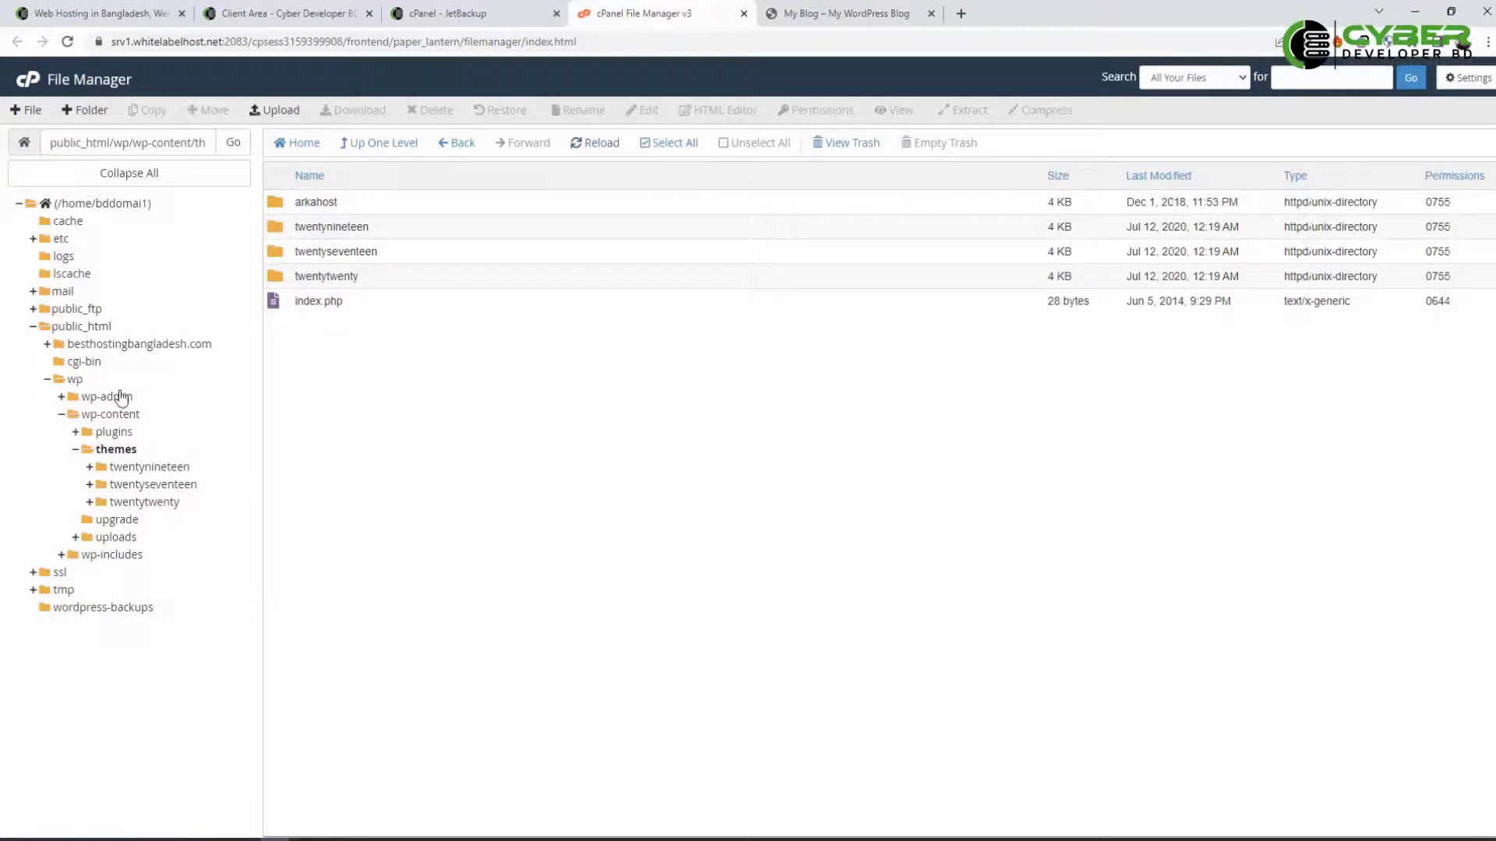
{"action": "left_click", "coordinate": [74, 380]}
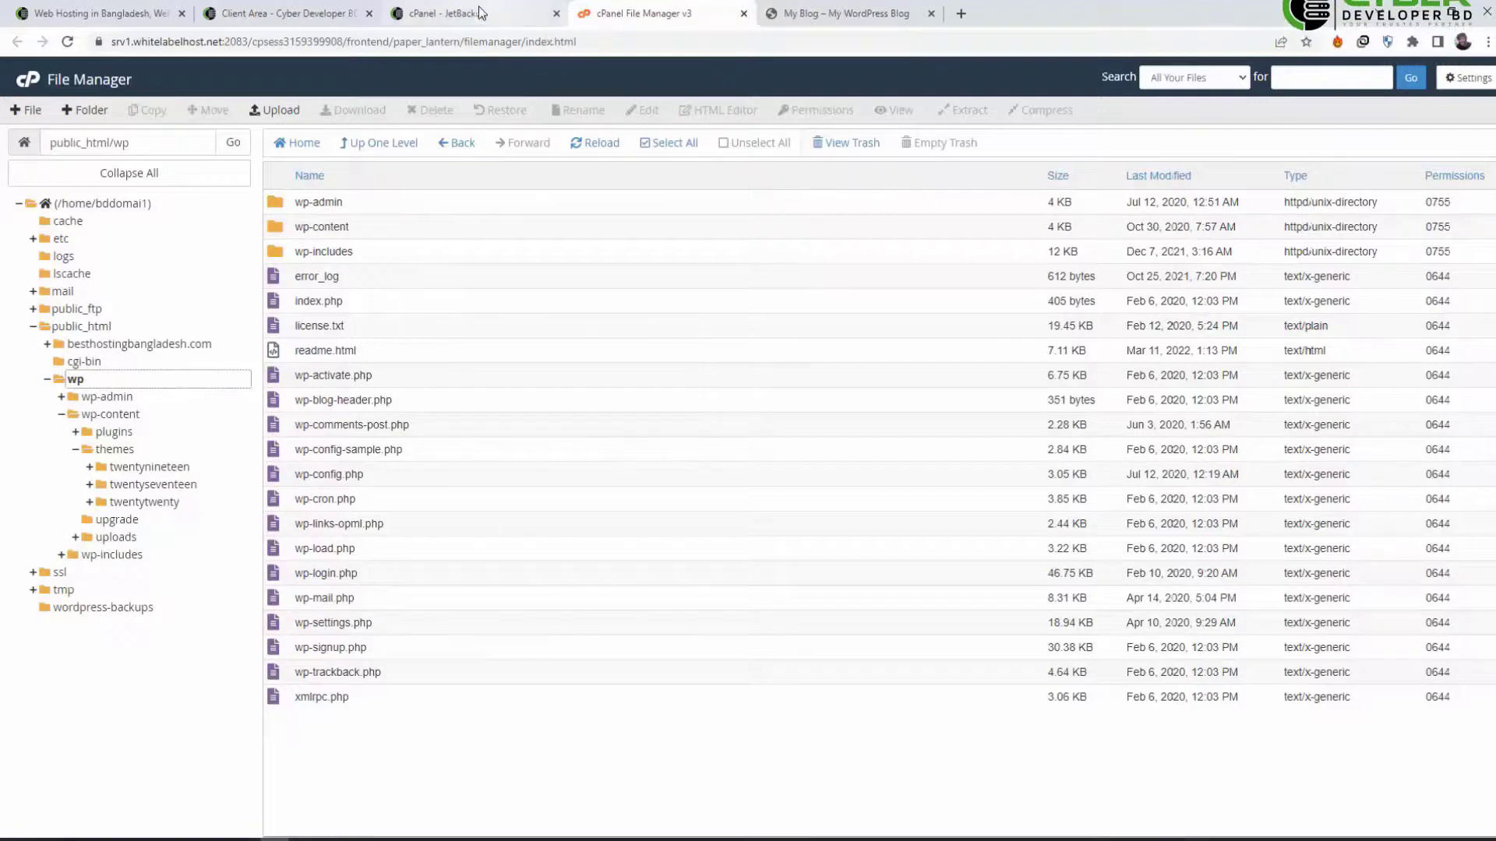
{"action": "left_click", "coordinate": [448, 13]}
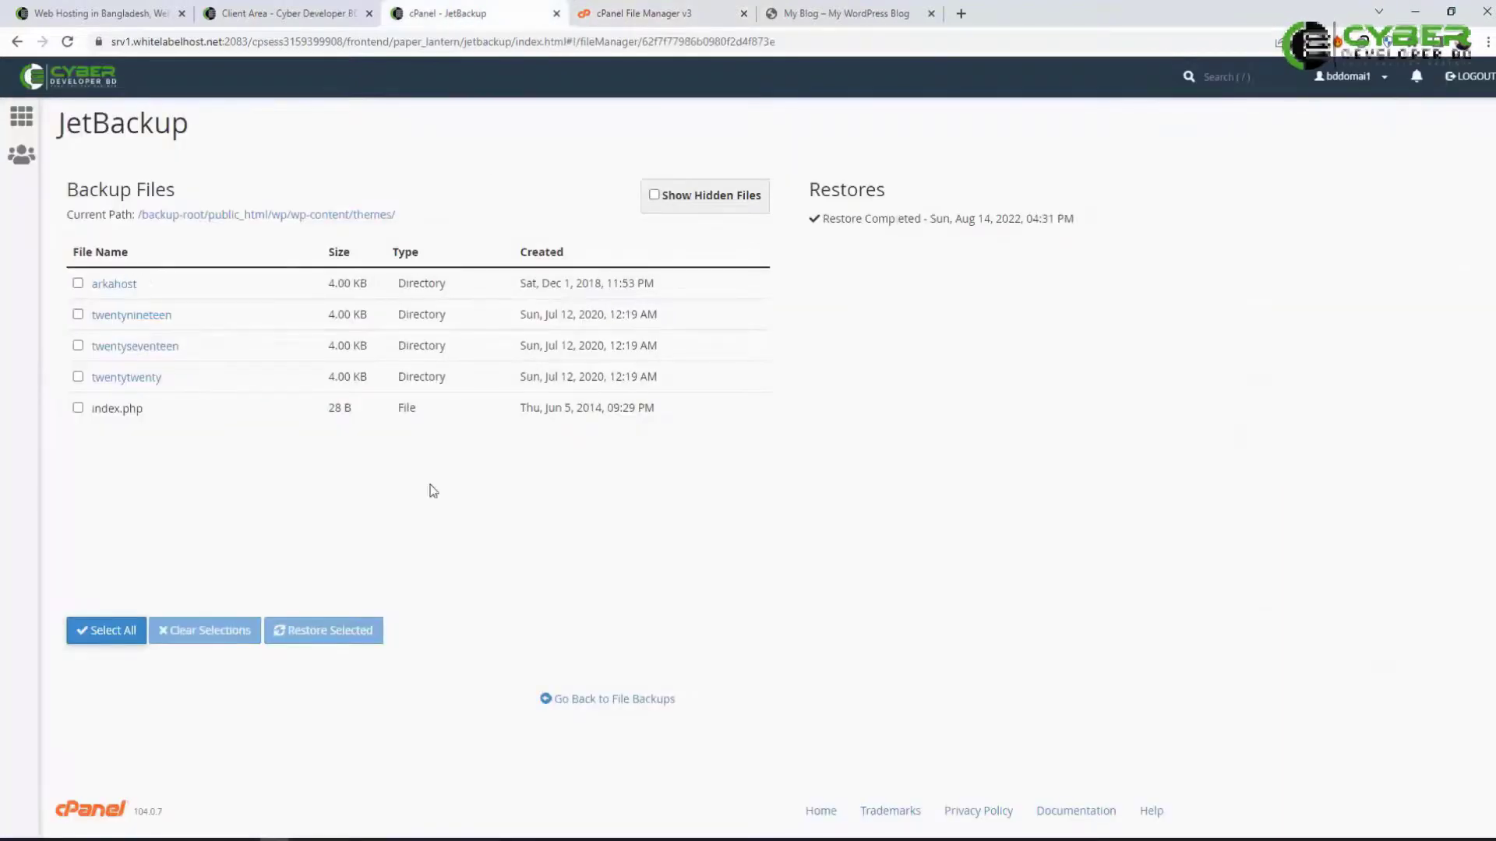